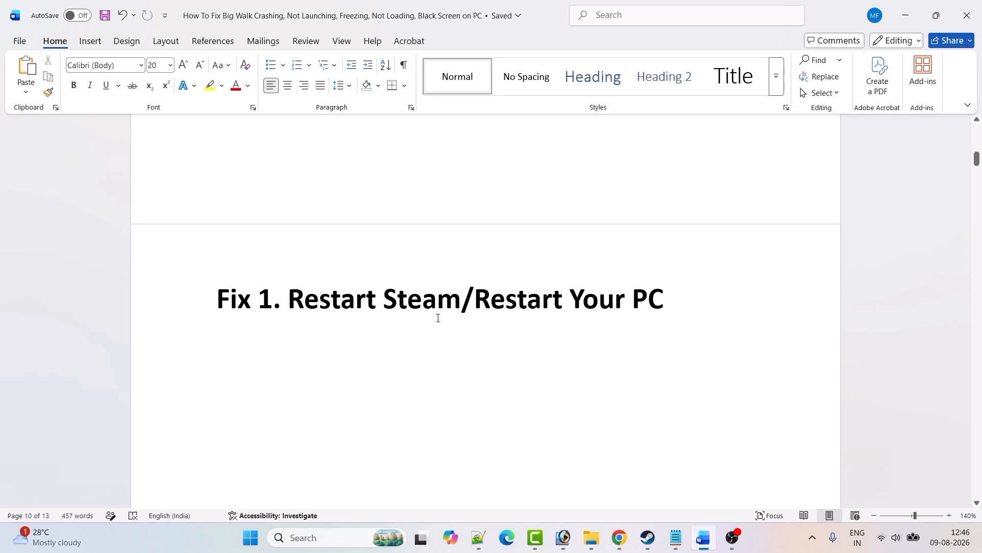
Switch to Steam, reveal the Exit option in its main menu, and return to the Word document
click(648, 537)
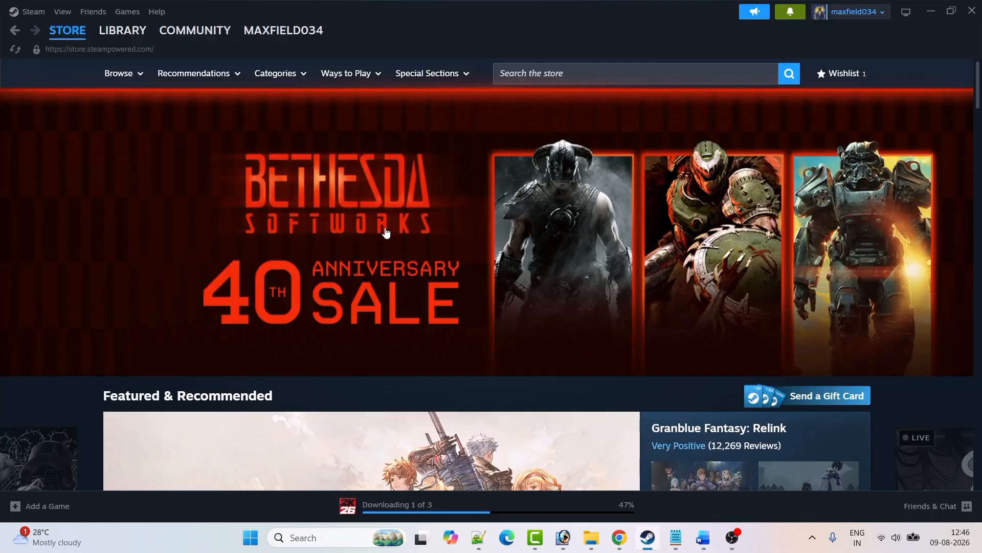
click(36, 11)
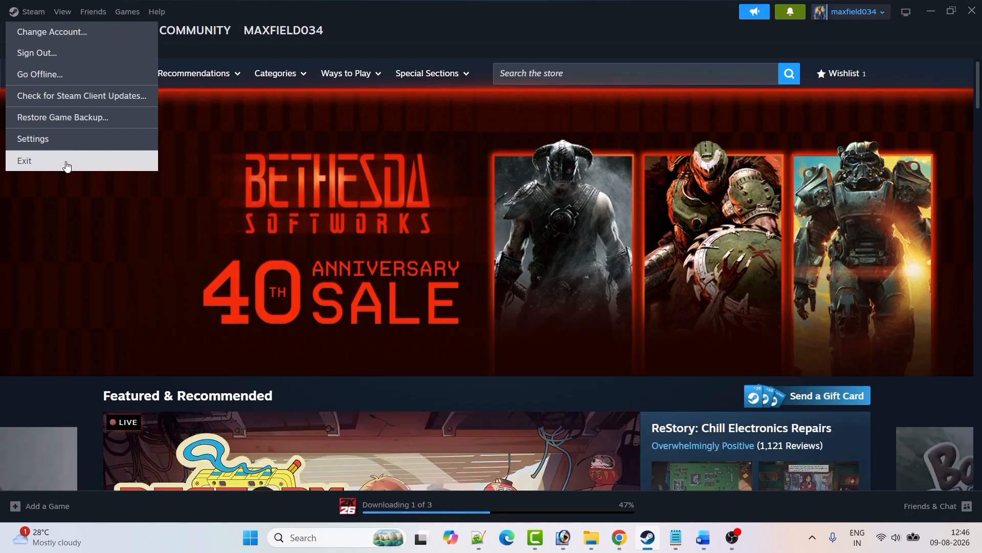
click(704, 537)
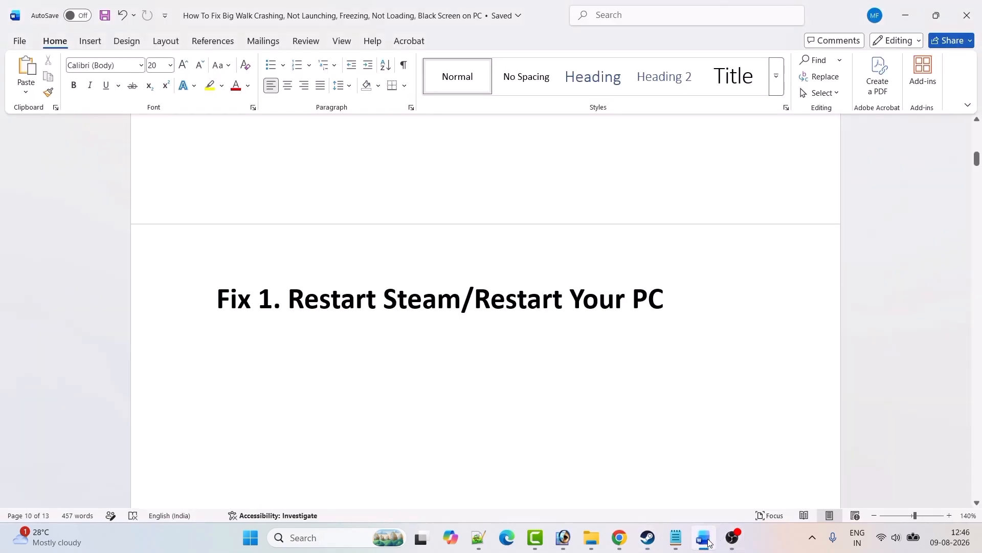
Show the Windows power options that include Restart, and dismiss them without choosing one
click(249, 537)
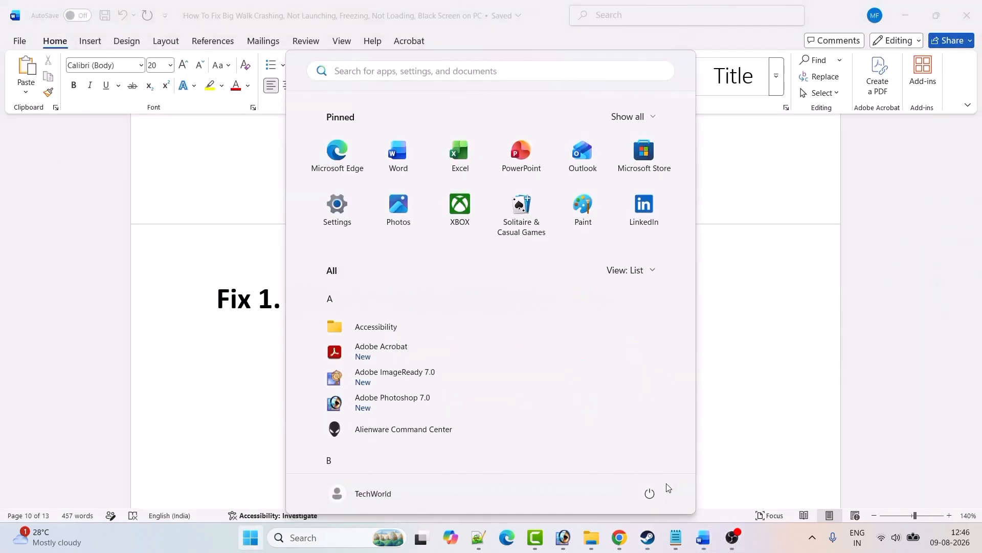
click(650, 494)
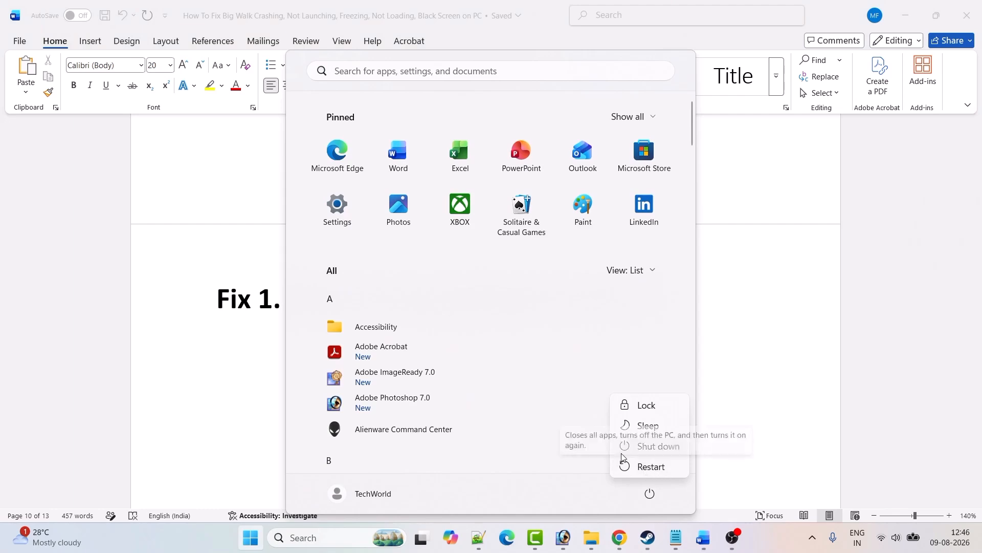
click(812, 335)
Read Fix 2 to Fix 4 in the document and check the Windows quick settings for the network connection
scroll(557, 316, down, 6)
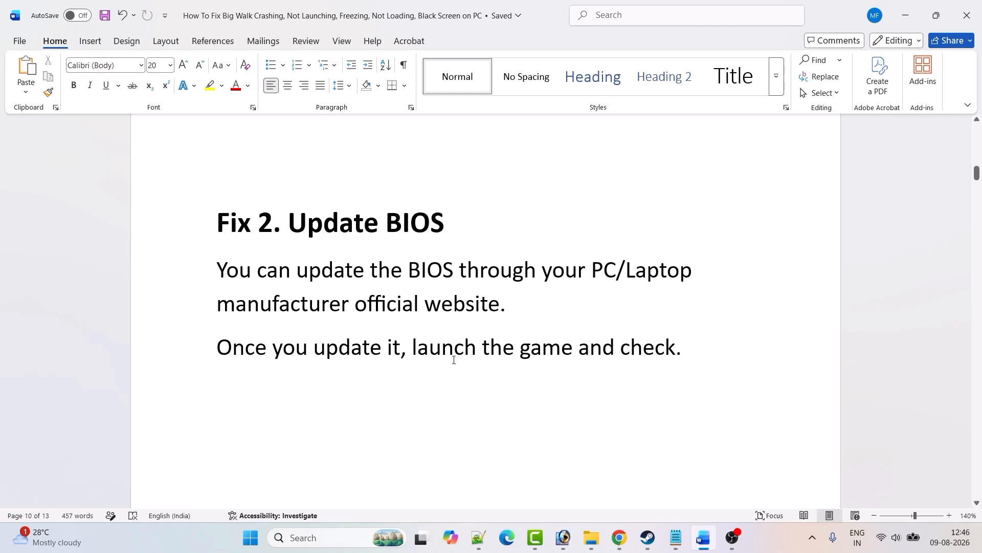
scroll(463, 328, down, 6)
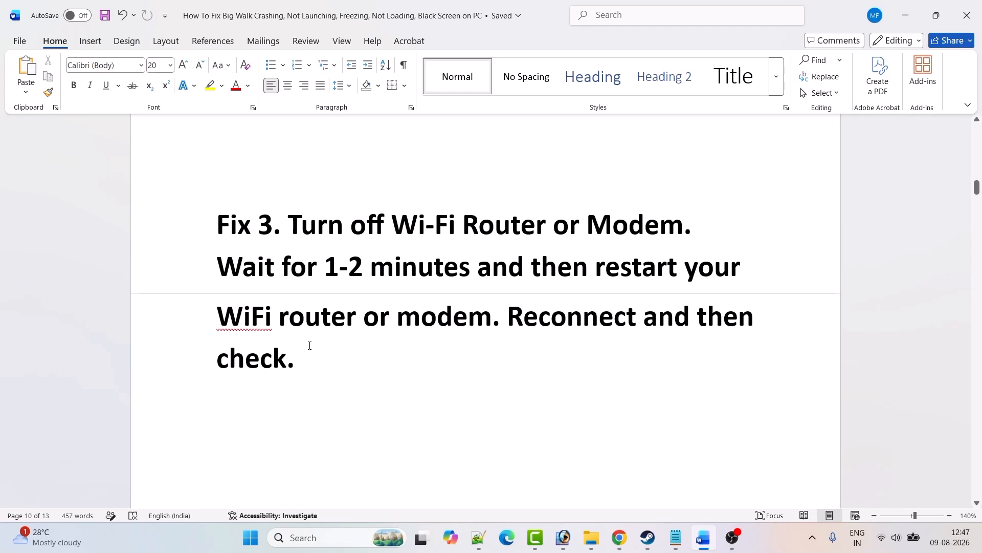
scroll(268, 241, down, 3)
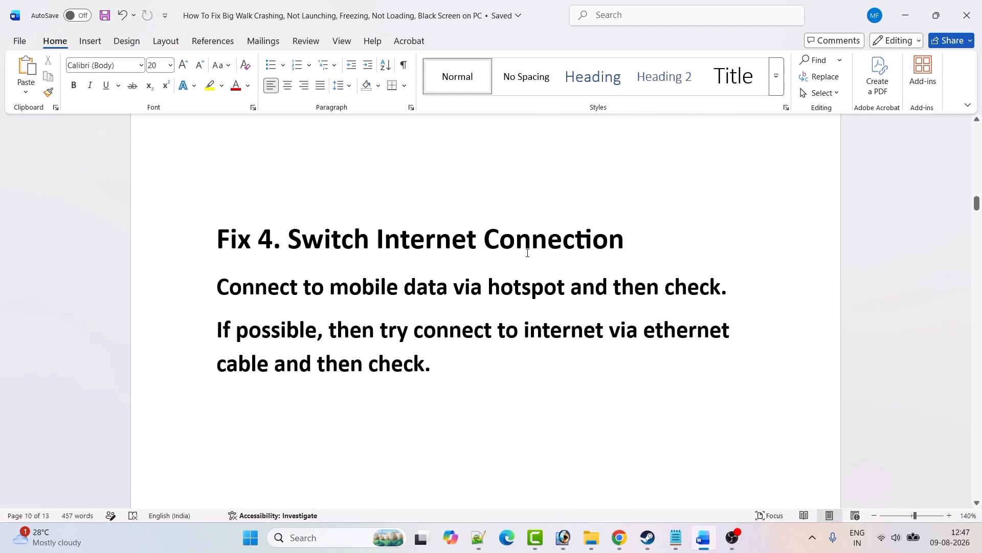
click(895, 537)
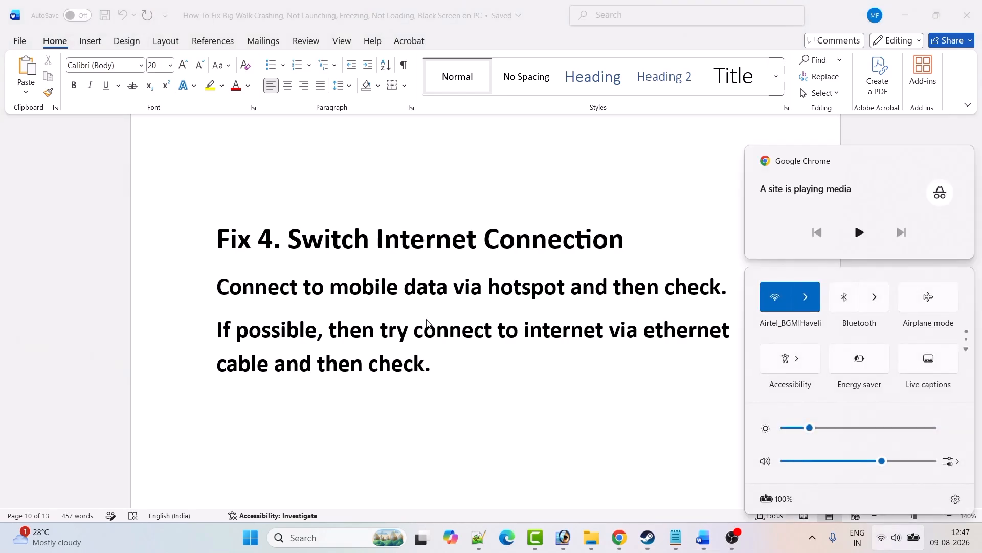
click(288, 334)
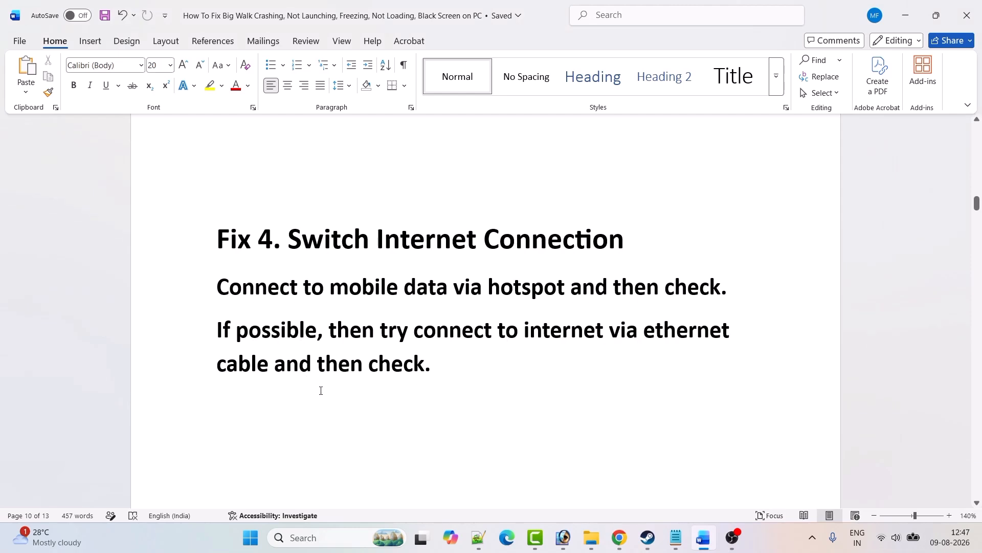
Examine Fix 5's instructions for the Big Walk exe location and running the game as an administrator
scroll(459, 383, down, 10)
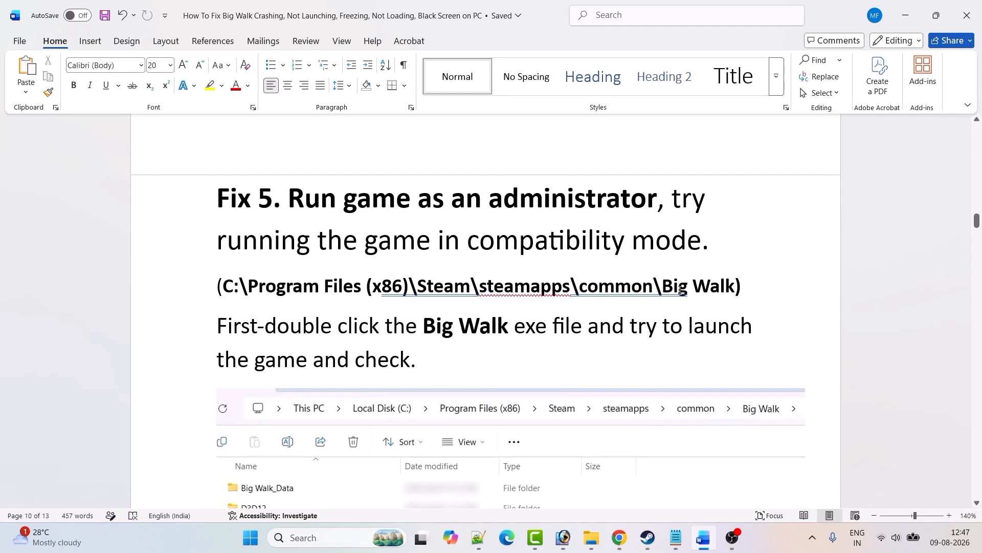
scroll(443, 315, down, 5)
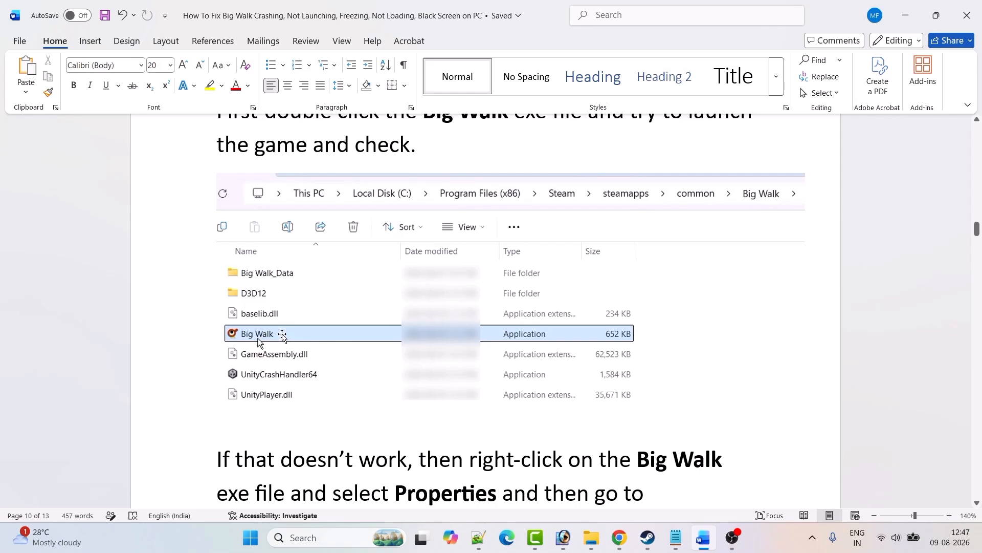
scroll(281, 333, down, 4)
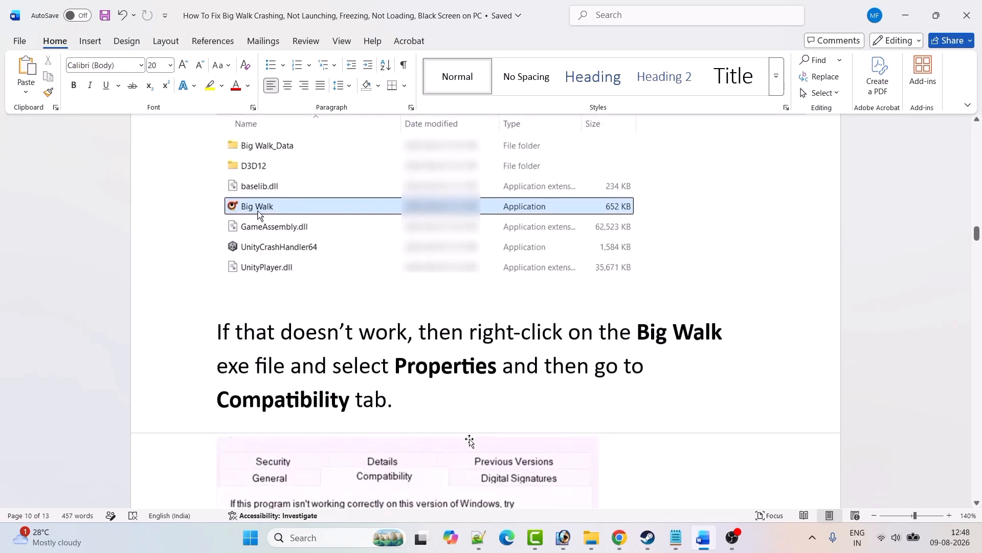
scroll(353, 361, down, 9)
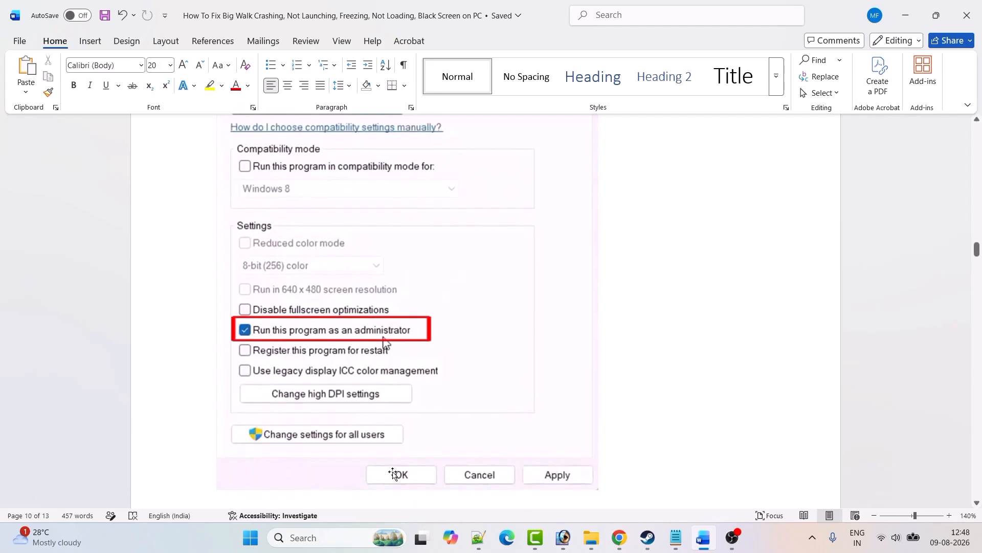
scroll(693, 309, up, 11)
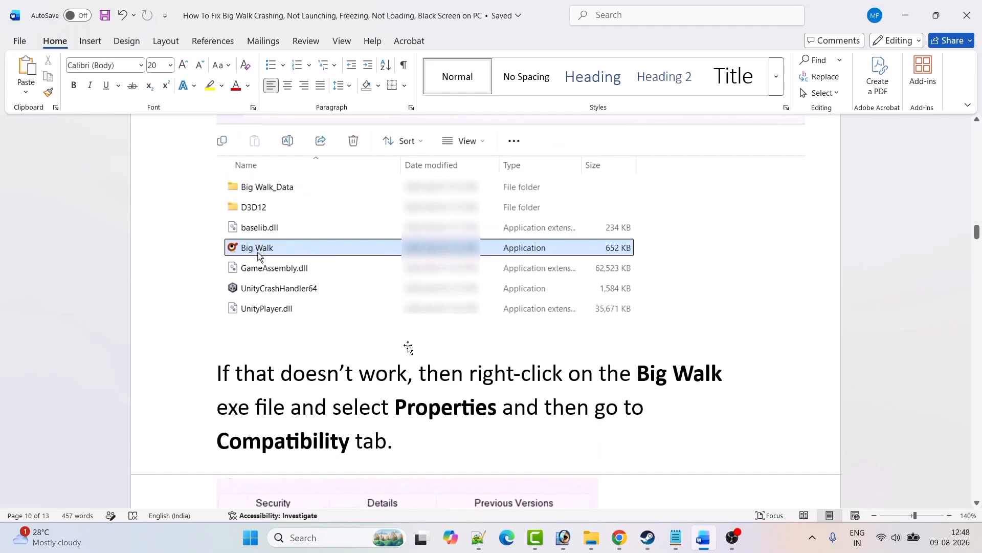
Examine Fix 5's compatibility screenshot for the Windows 8 mode, fullscreen optimization and administrator settings
scroll(408, 346, down, 13)
scroll(407, 345, down, 4)
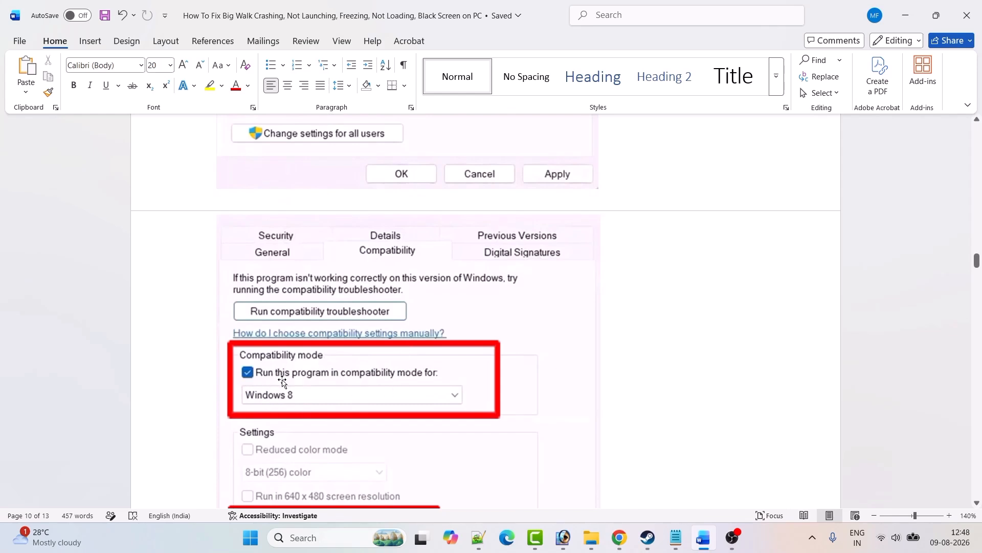
scroll(281, 379, down, 1)
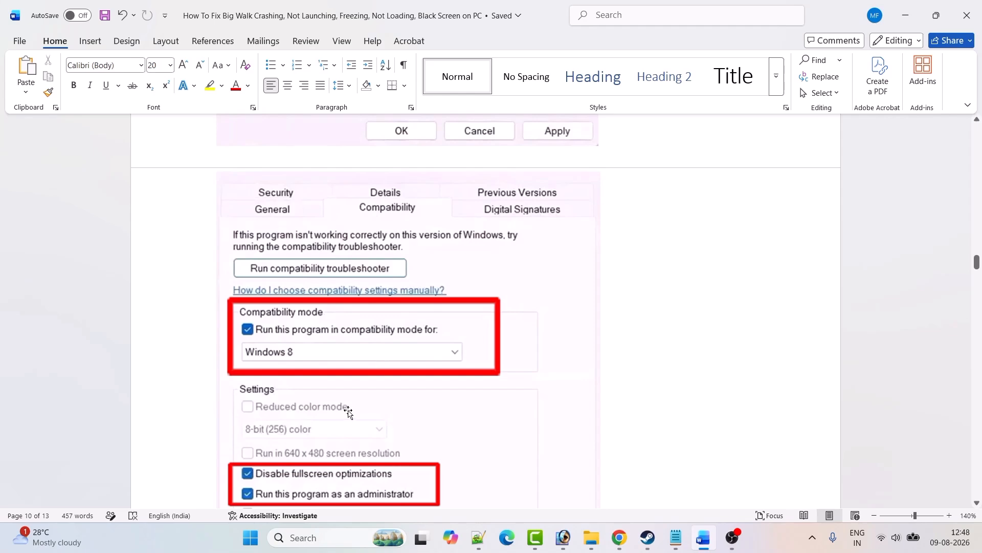
scroll(559, 377, down, 5)
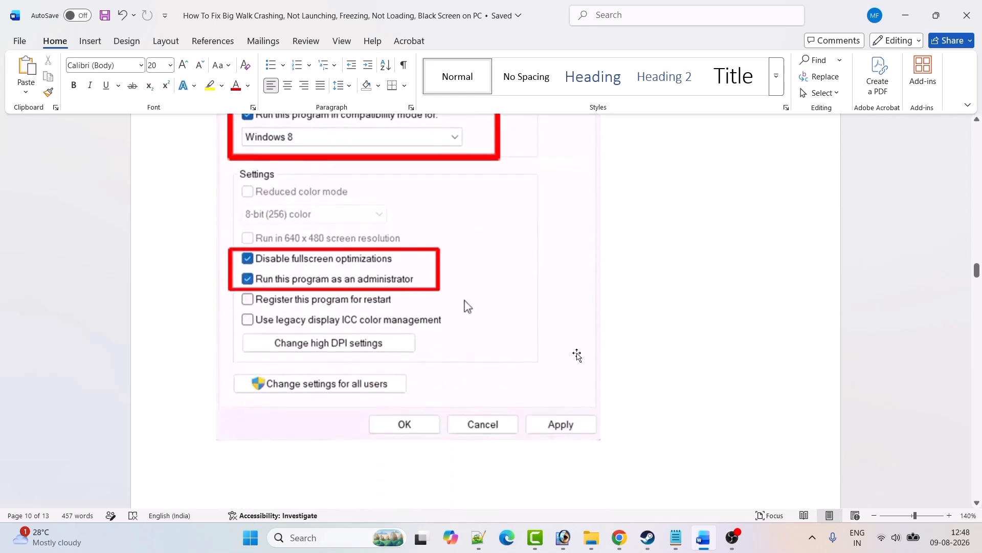
scroll(594, 352, up, 3)
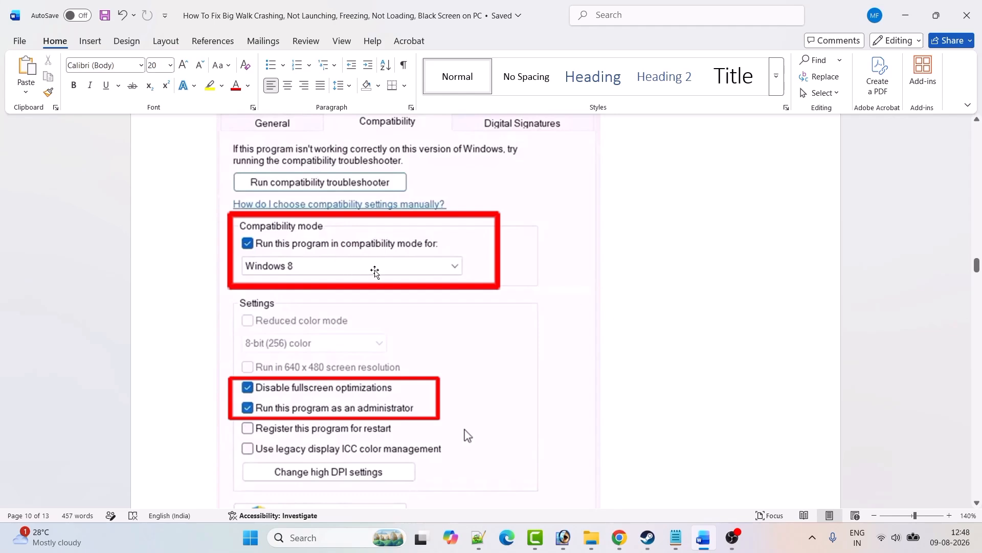
scroll(415, 289, down, 4)
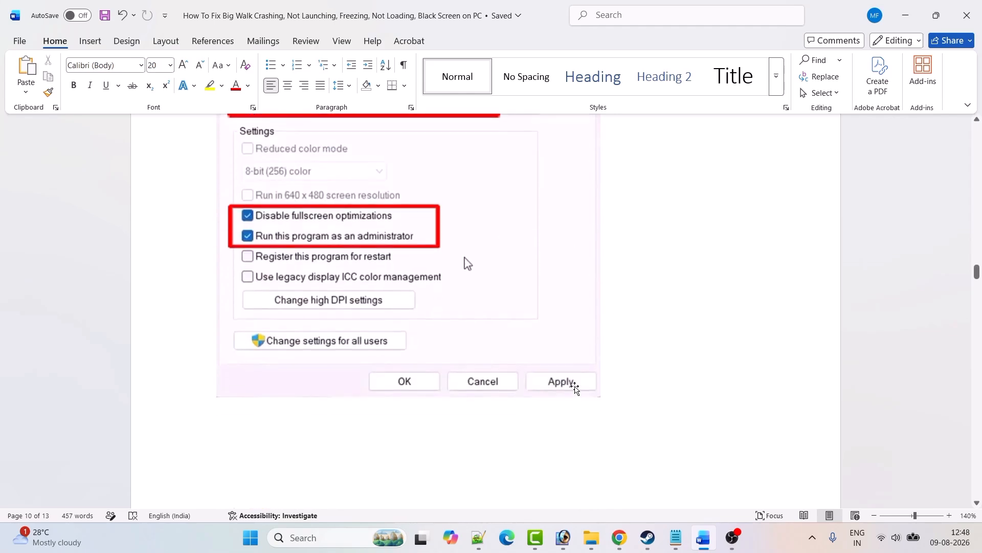
scroll(542, 310, up, 4)
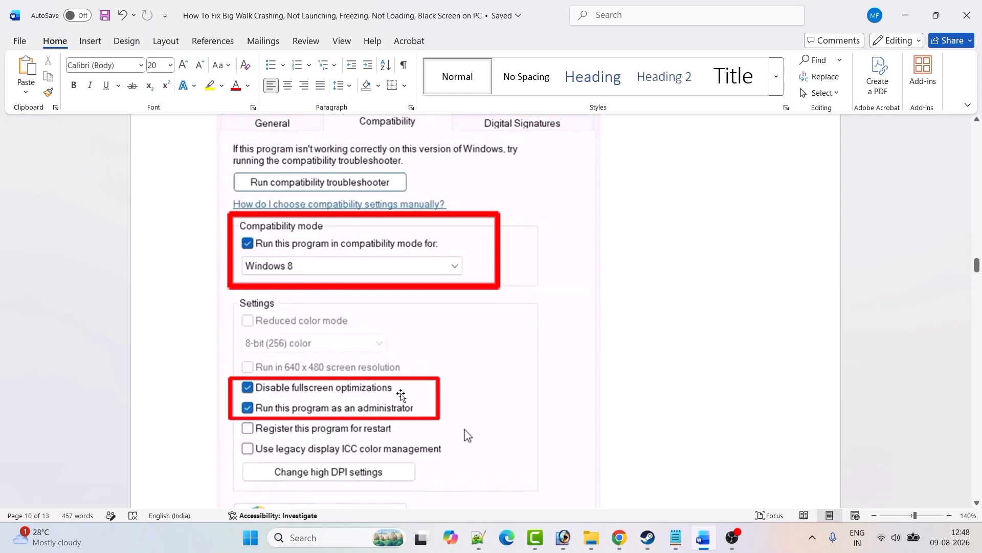
scroll(529, 392, down, 4)
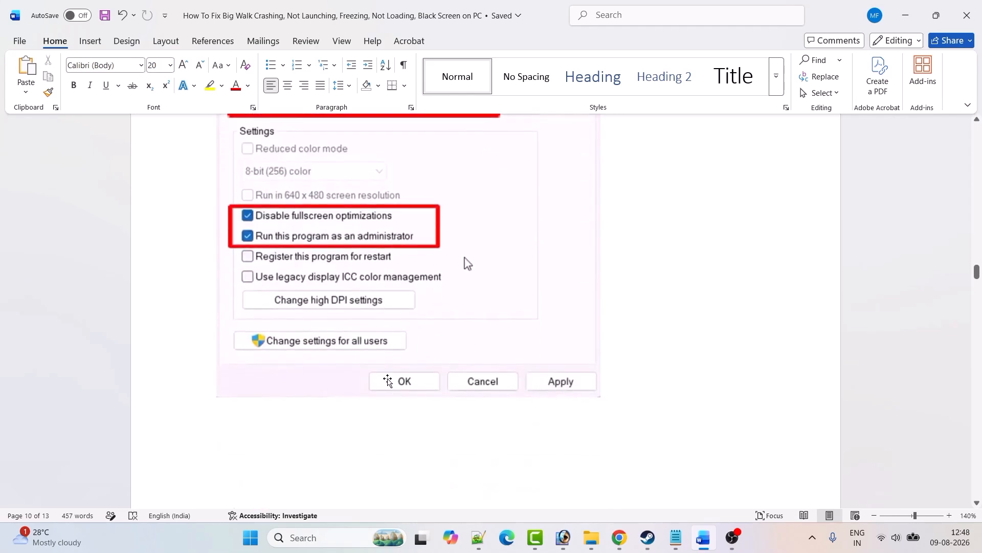
scroll(522, 330, up, 4)
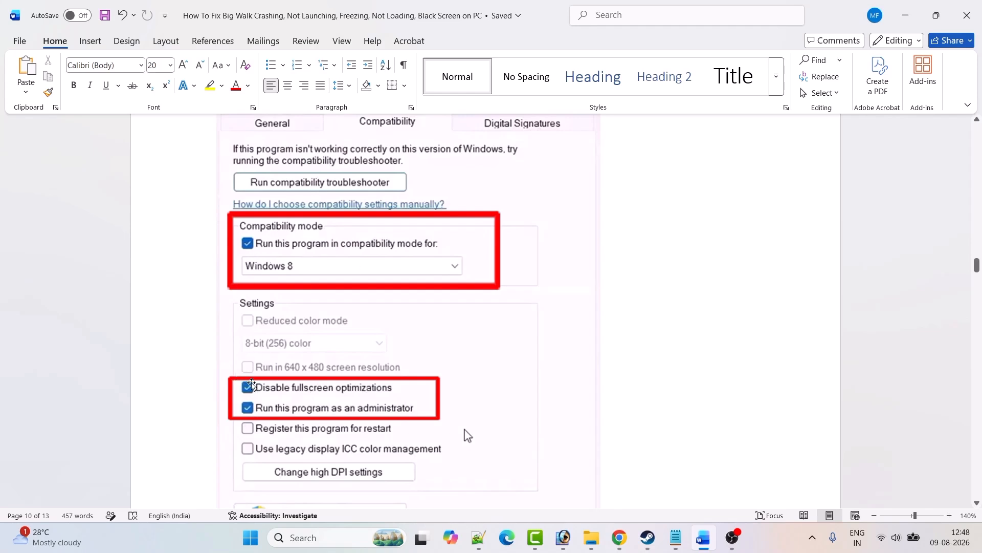
scroll(512, 355, down, 4)
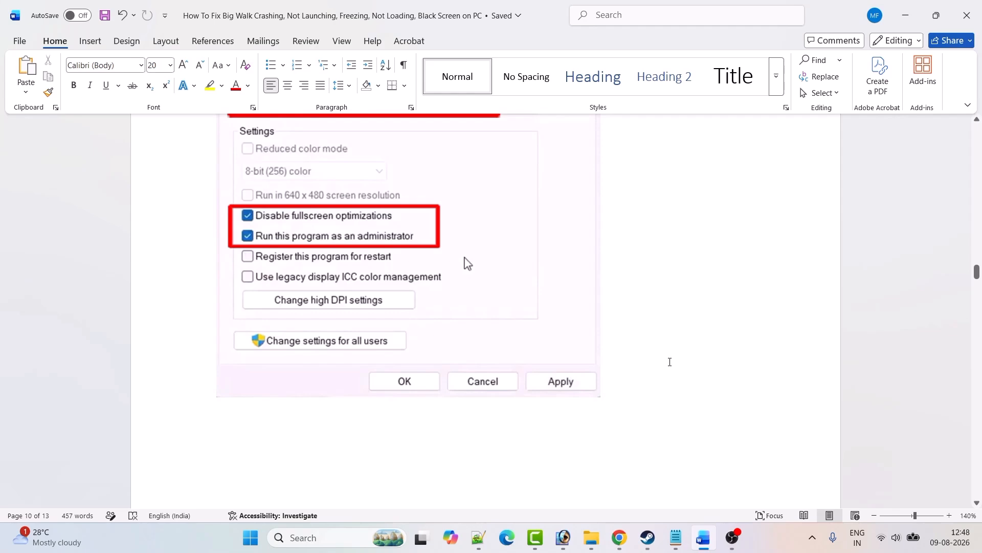
Go to Fix 6, search for and open Windows Security, and open the ransomware protection settings under Virus & threat protection
scroll(669, 362, down, 8)
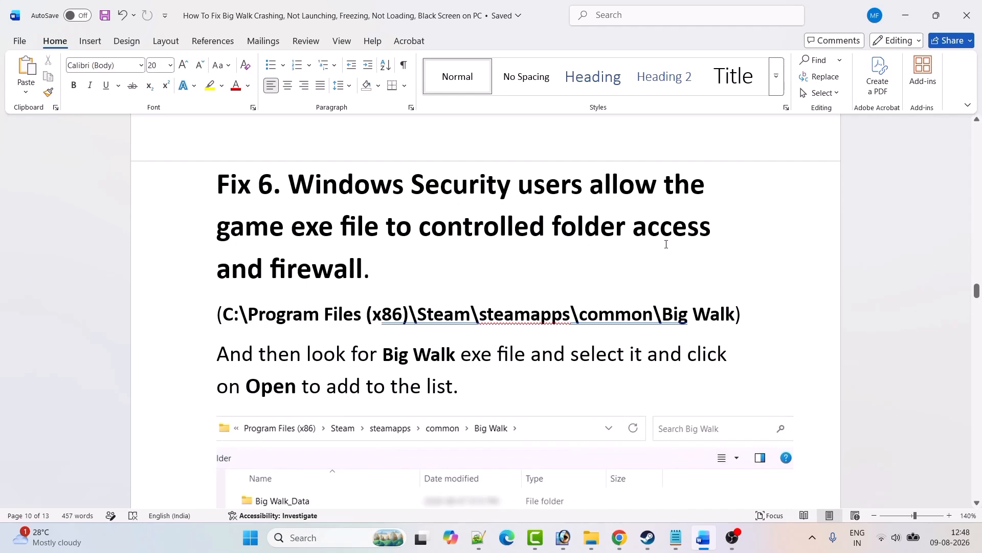
click(301, 537)
text(Windows Security)
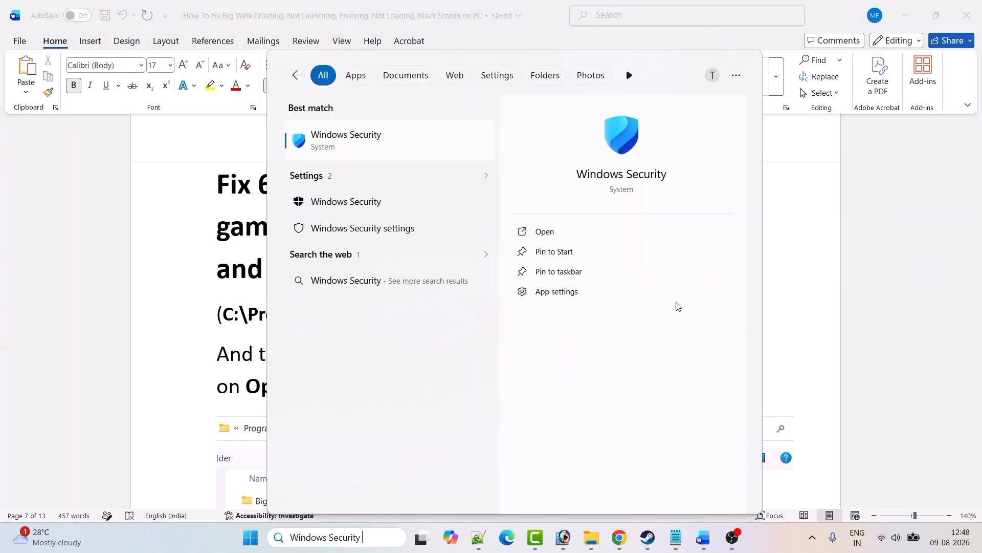
click(573, 235)
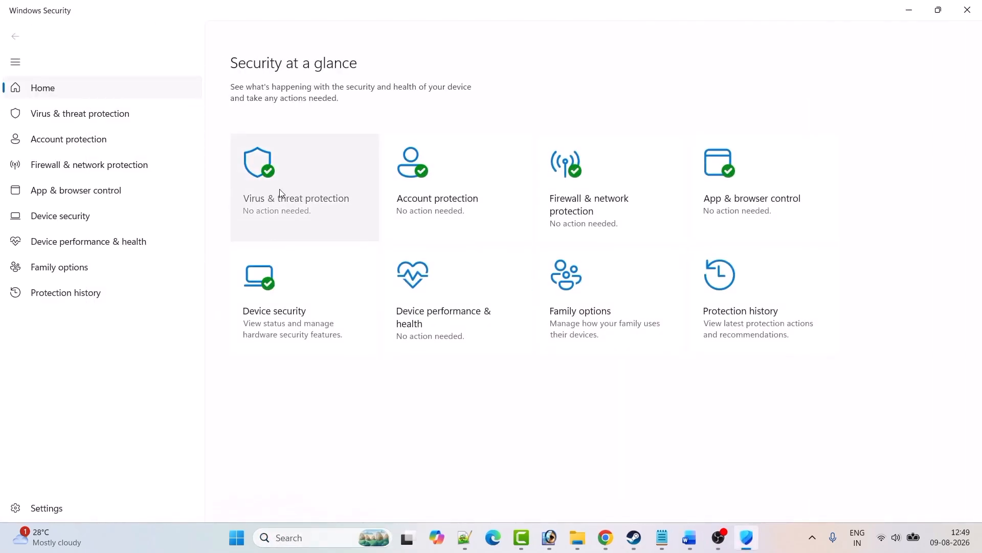
click(310, 198)
scroll(489, 309, down, 5)
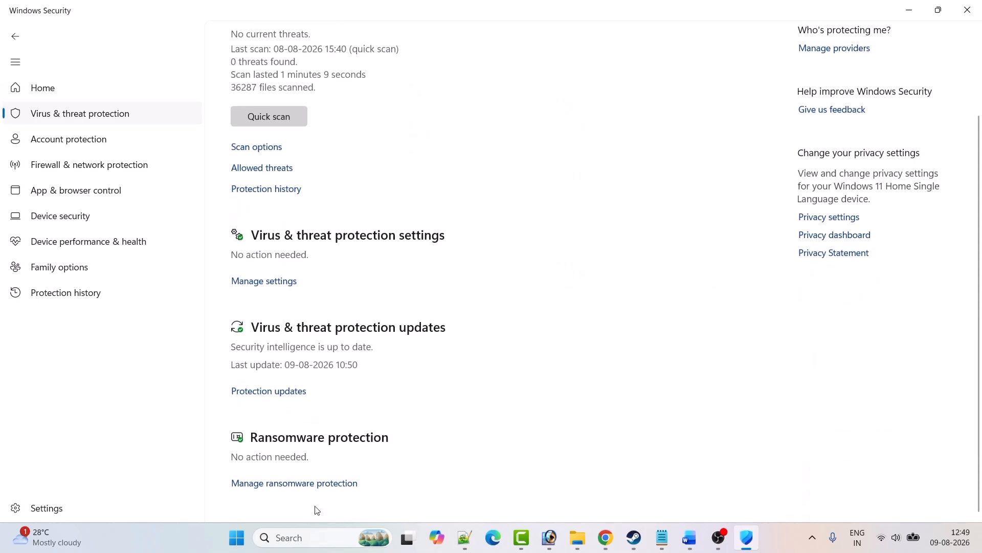
click(300, 491)
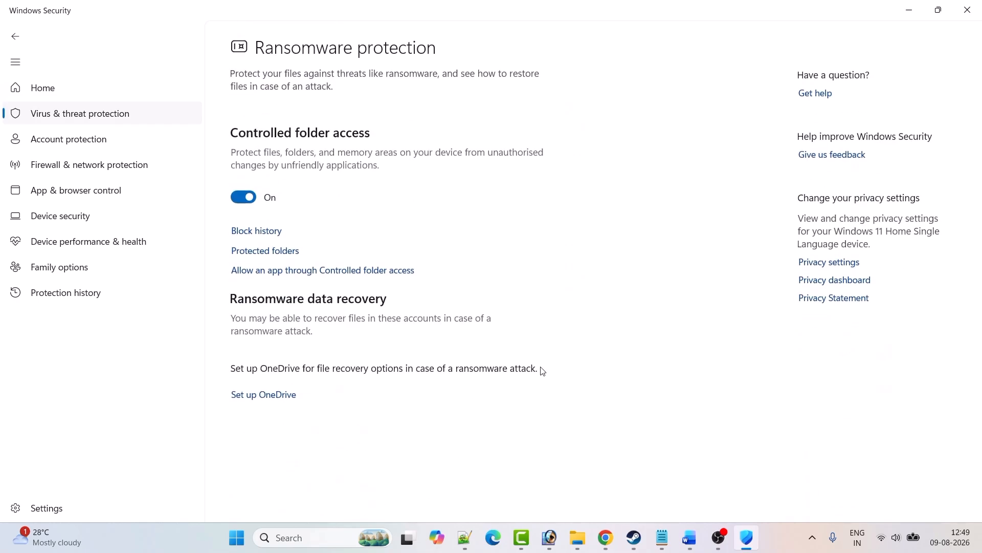
Open the apps allowed through Controlled folder access and start browsing all apps for one to add
click(342, 272)
click(438, 374)
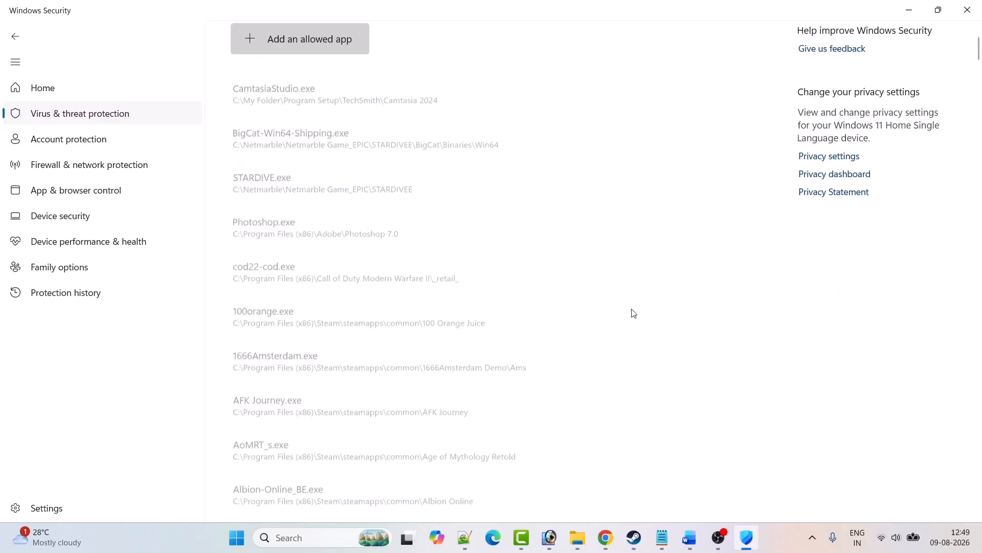
click(252, 44)
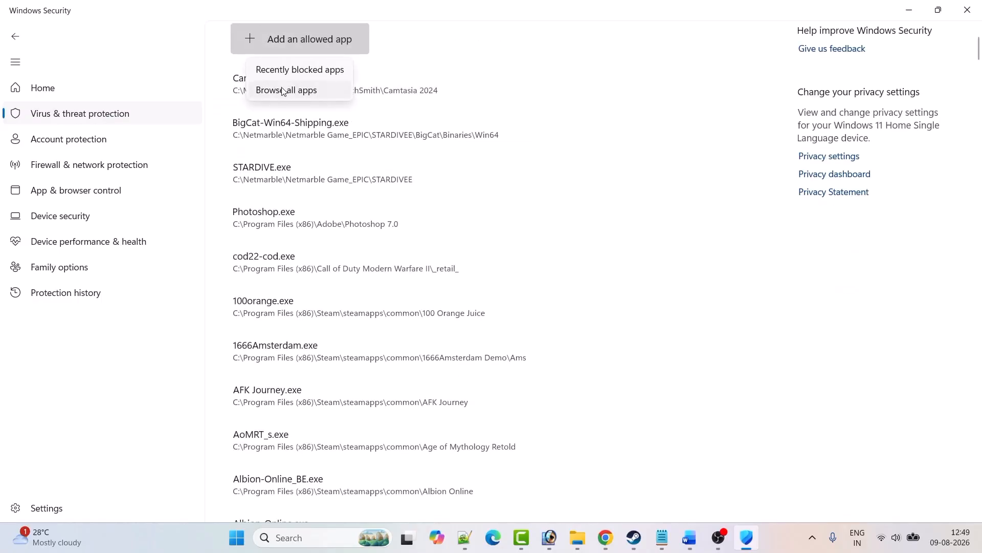
click(282, 93)
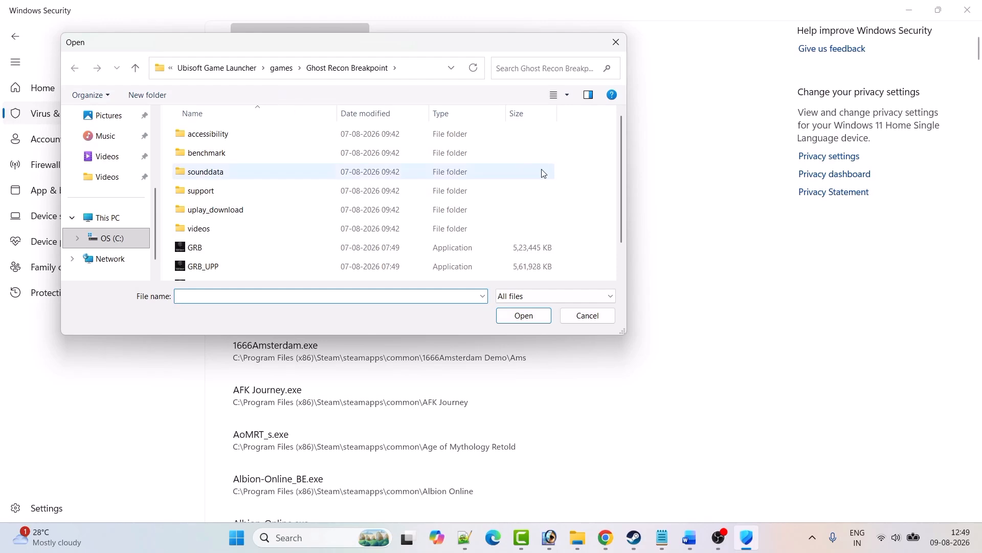
Switch back to Word and check Fix 6 for the Big Walk installation path and exe file to select
key(alt+Tab)
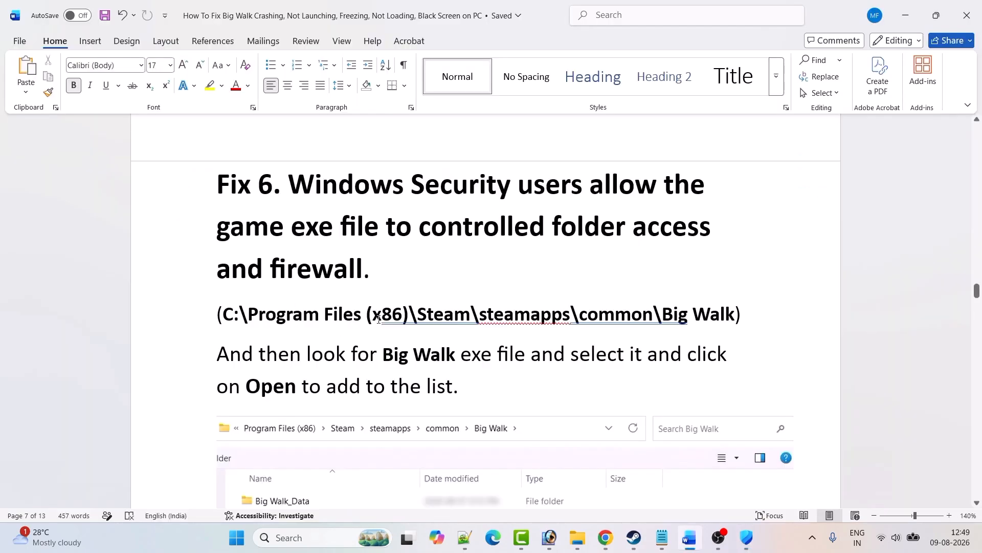
scroll(379, 318, down, 1)
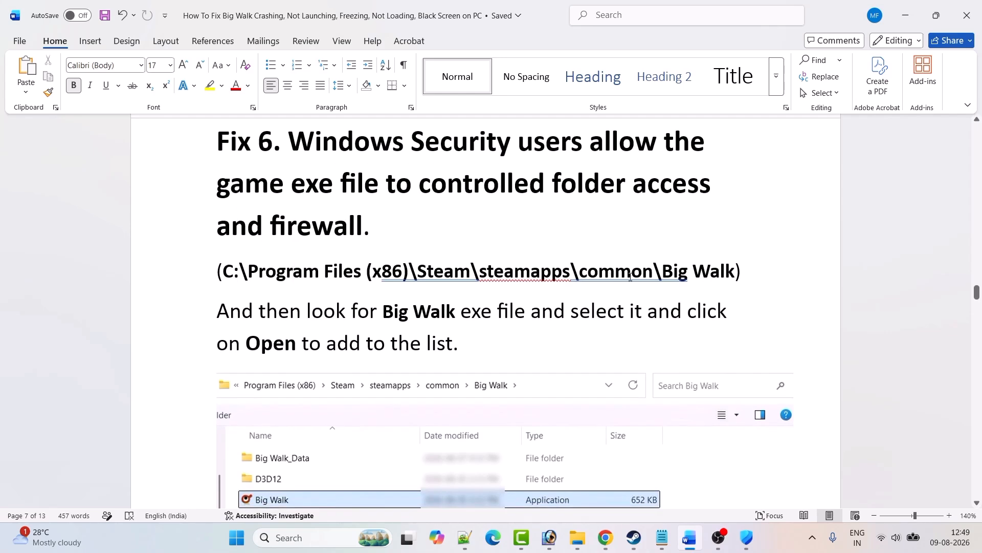
scroll(724, 279, down, 3)
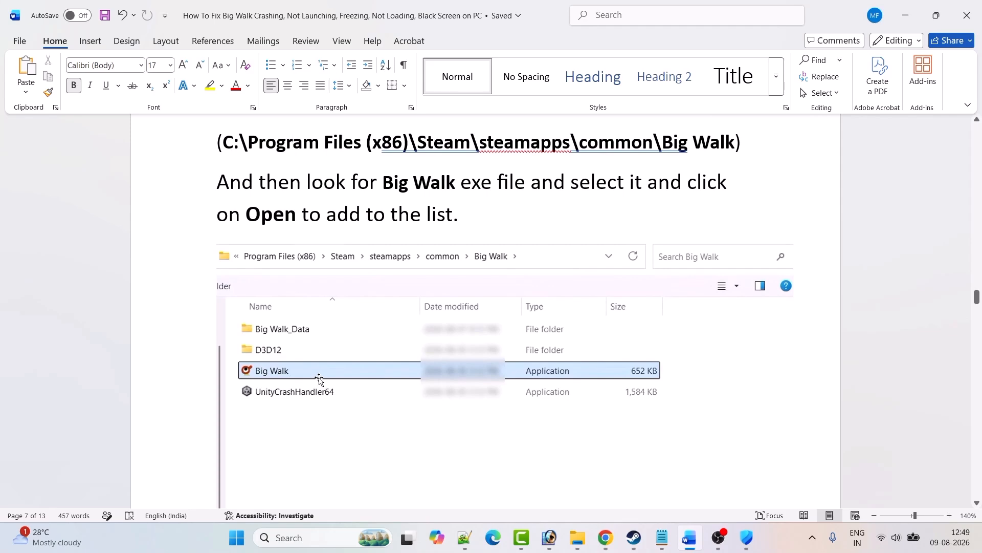
Finish checking Fix 6's Big Walk file selection in Word and return to the Windows Security home page
scroll(332, 380, down, 4)
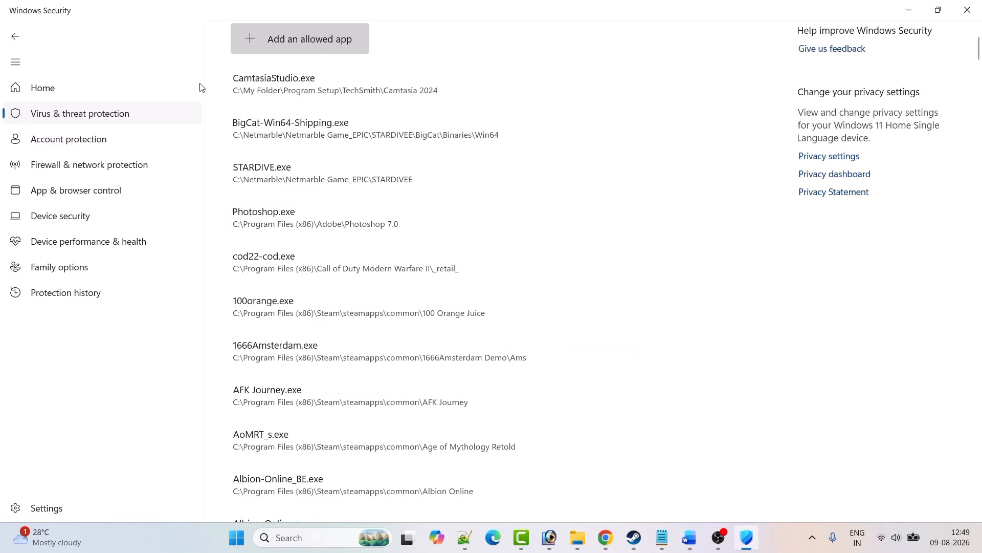
click(15, 37)
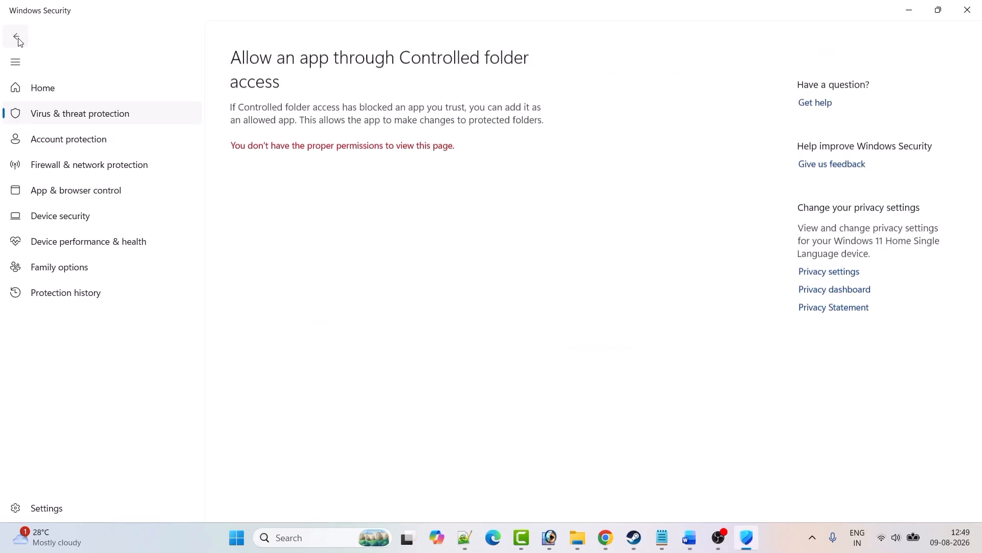
click(15, 37)
click(15, 36)
click(15, 41)
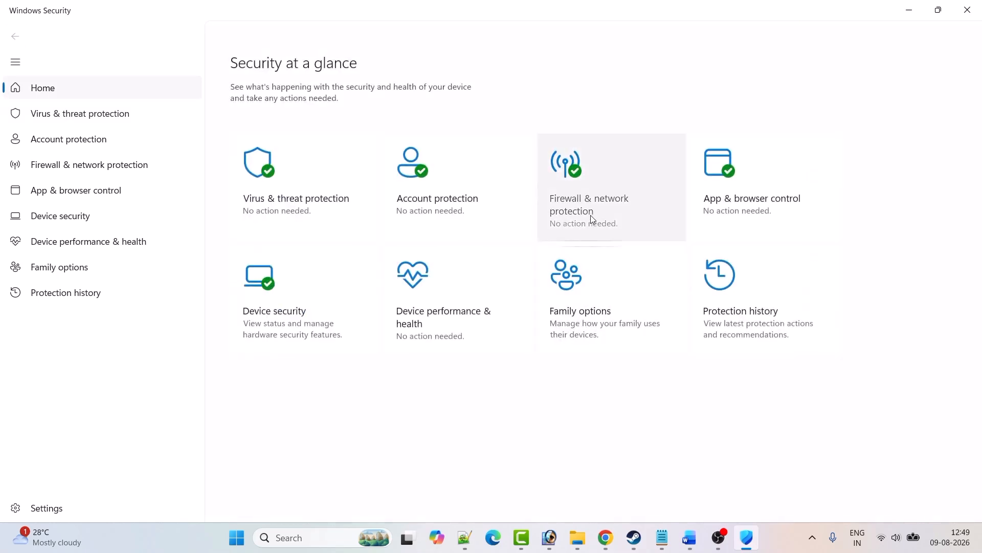
Open the apps allowed through Windows Defender Firewall, enable changing the settings, and start browsing for another app to allow
click(606, 212)
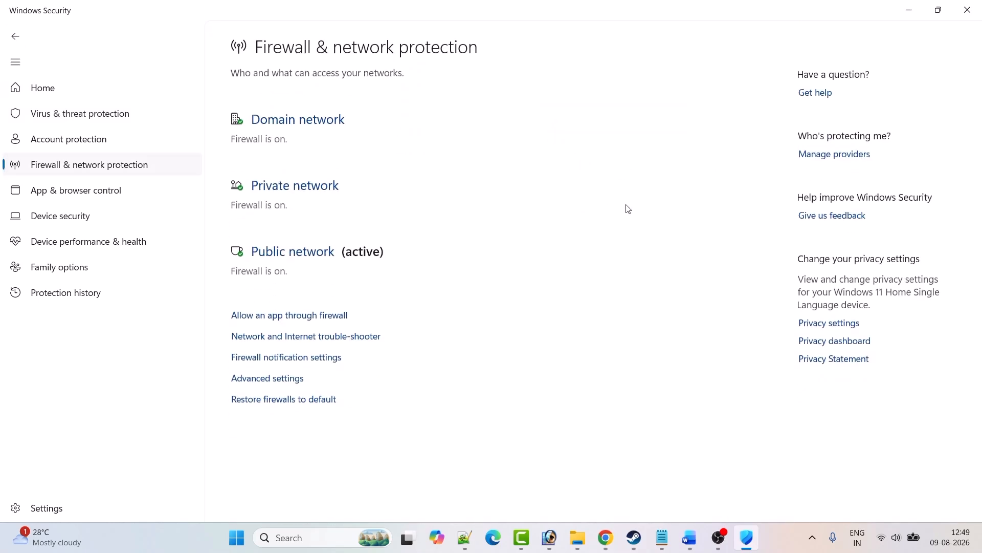
click(306, 315)
click(643, 98)
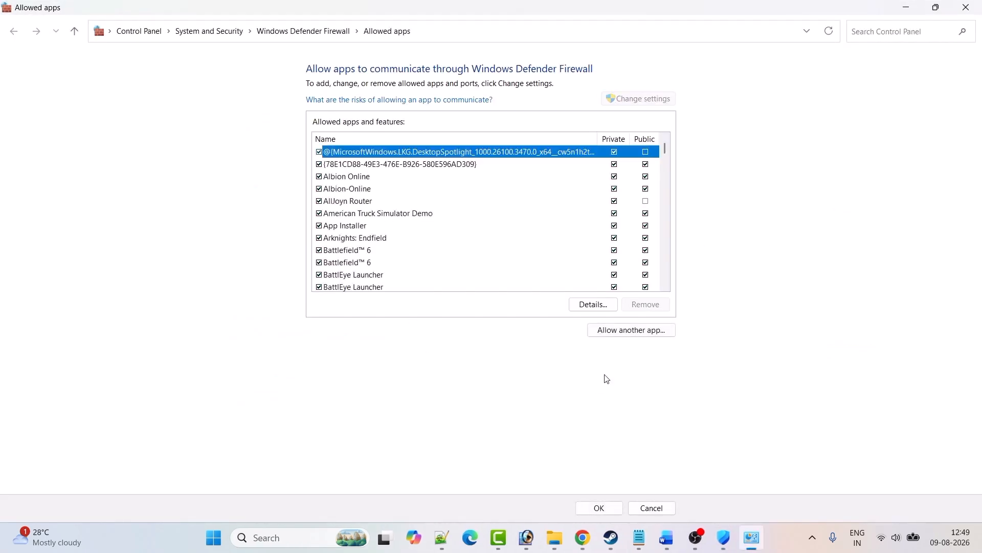
click(638, 332)
click(570, 330)
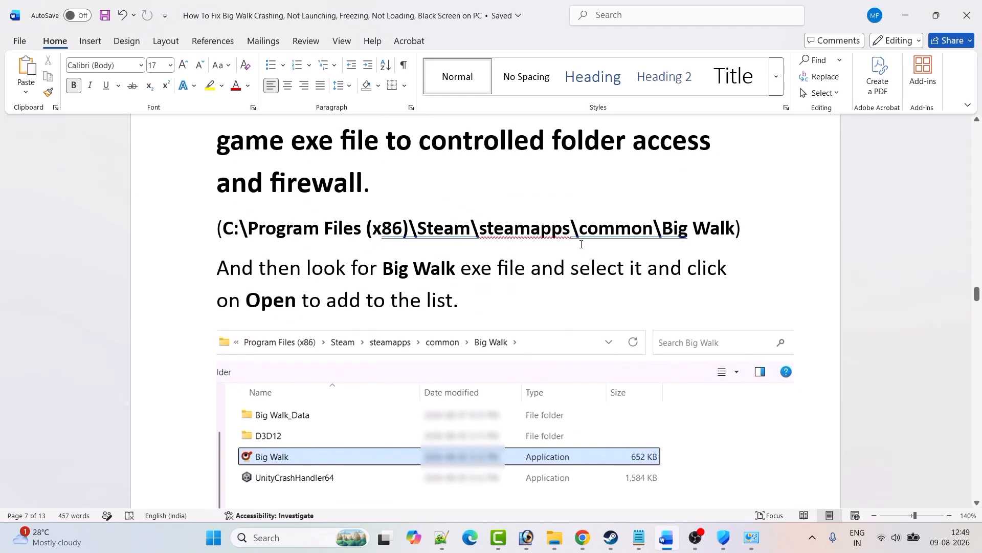
Check the Big Walk path and exe file in Word's Fix 6, and confirm the firewall's allowed apps list
scroll(546, 244, down, 3)
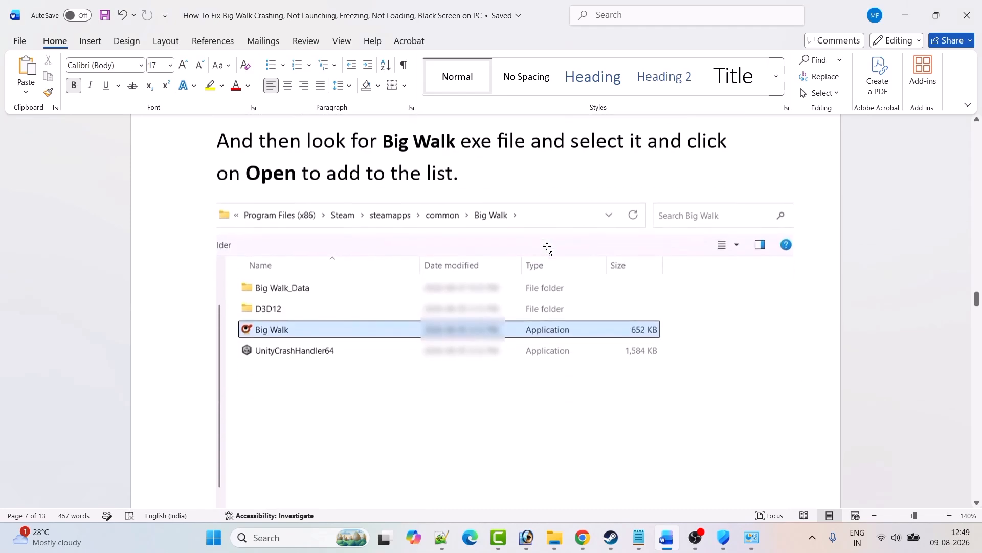
scroll(369, 342, down, 3)
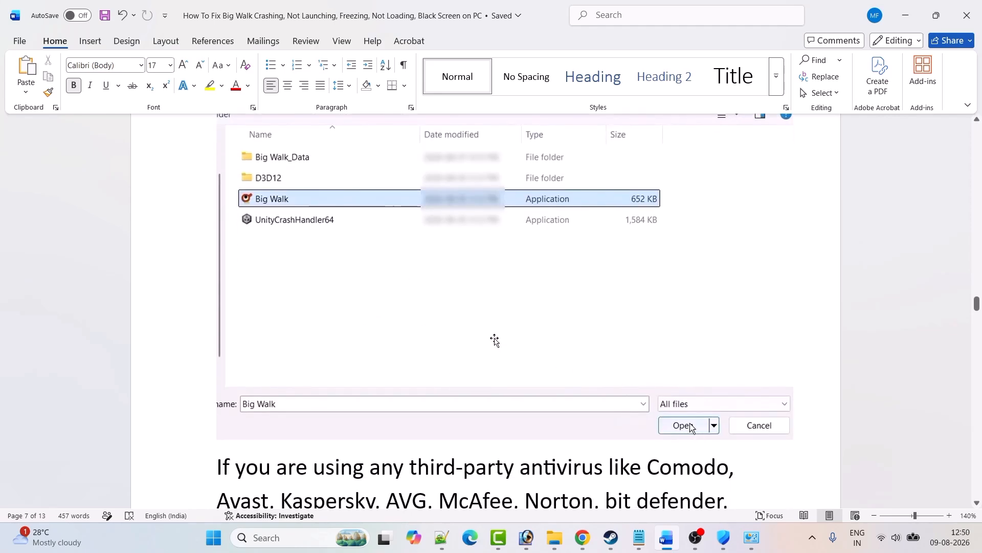
key(alt+Tab)
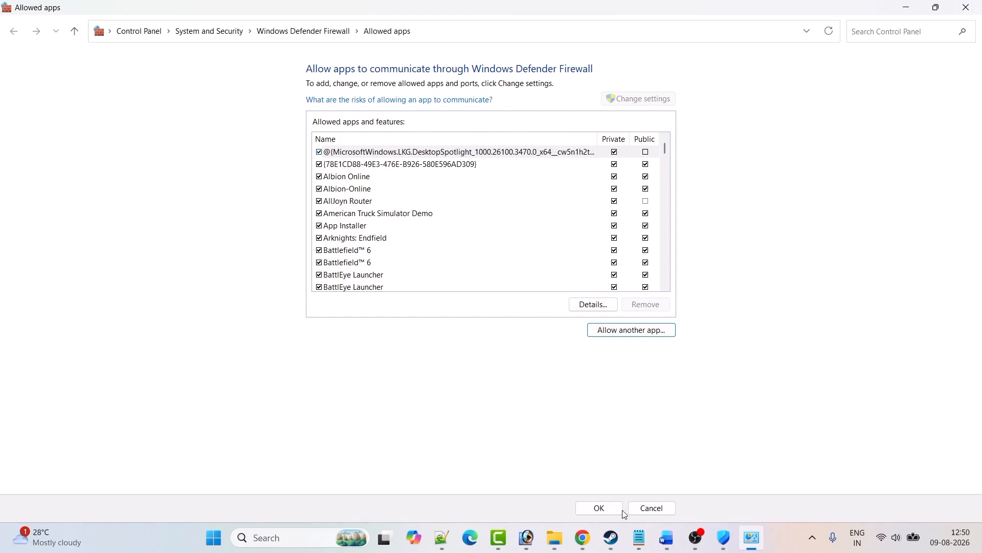
click(606, 508)
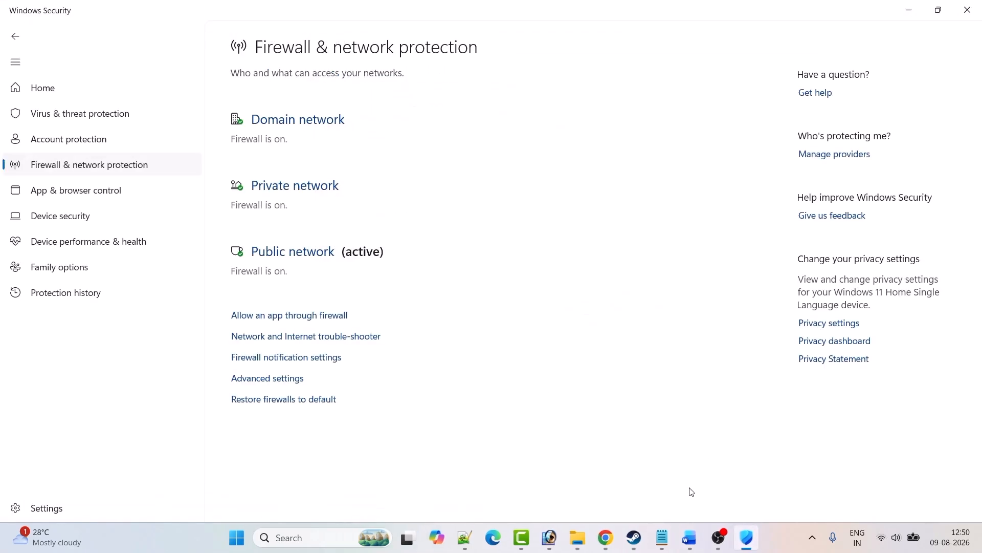
Switch back to Word and read Fix 6's advice on allowing the game in or disabling third-party antivirus programs
click(689, 537)
scroll(541, 408, down, 5)
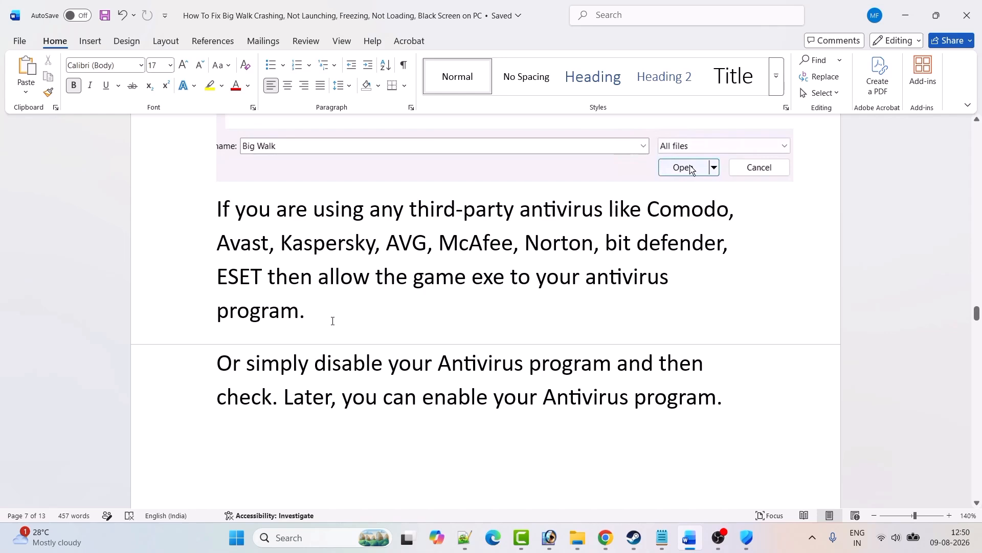
scroll(333, 321, down, 1)
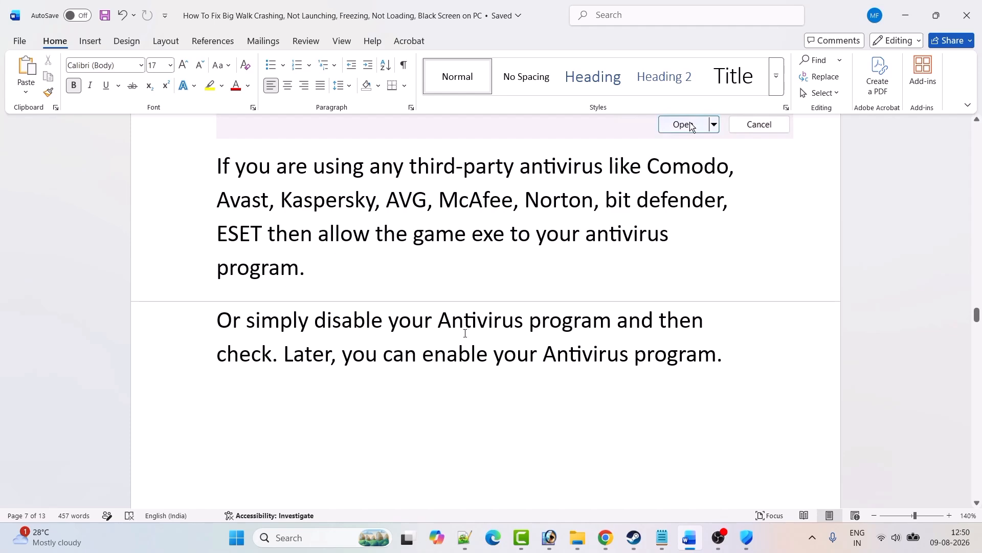
Go to Fix 7, search for and open NVIDIA App, and check for graphics driver updates
scroll(464, 333, down, 6)
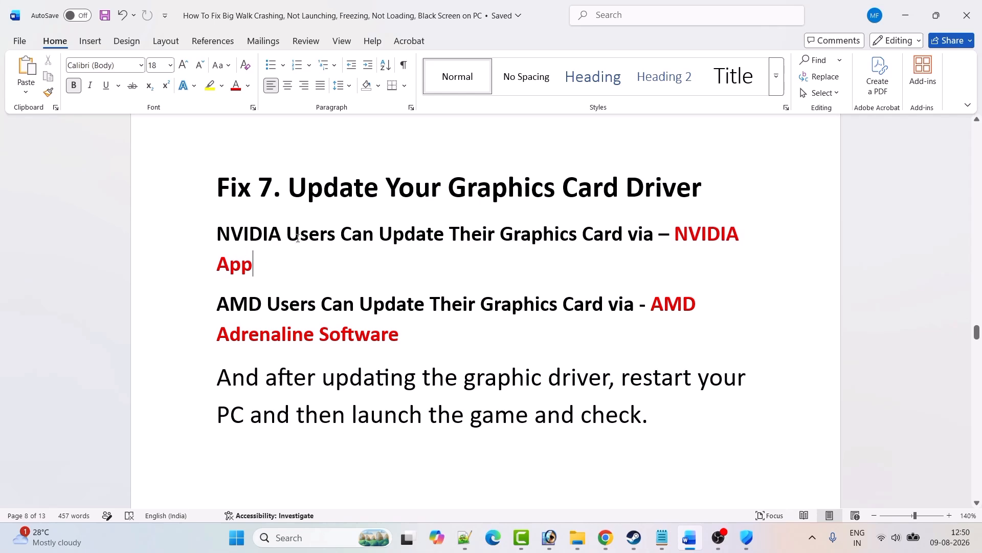
click(290, 539)
text(NVIDIA App)
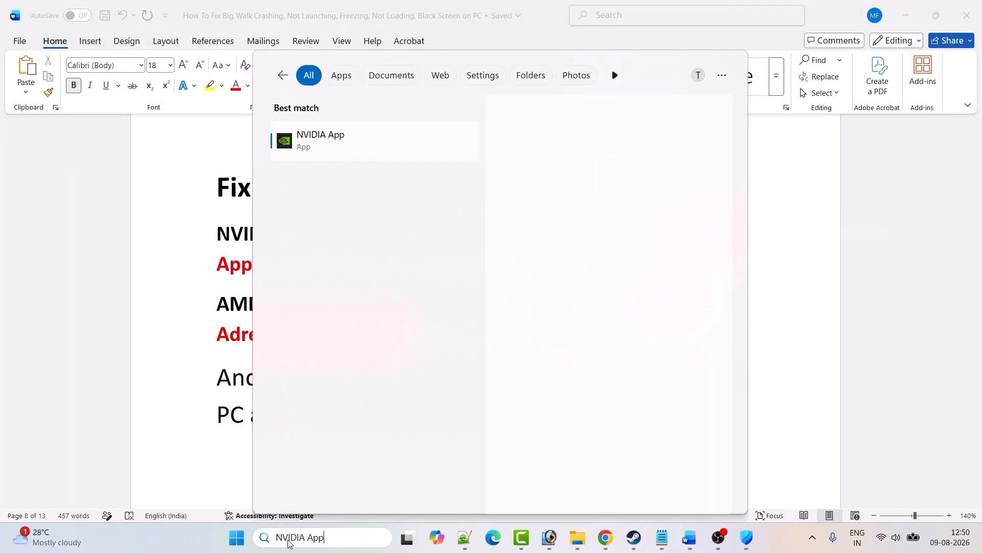
click(566, 236)
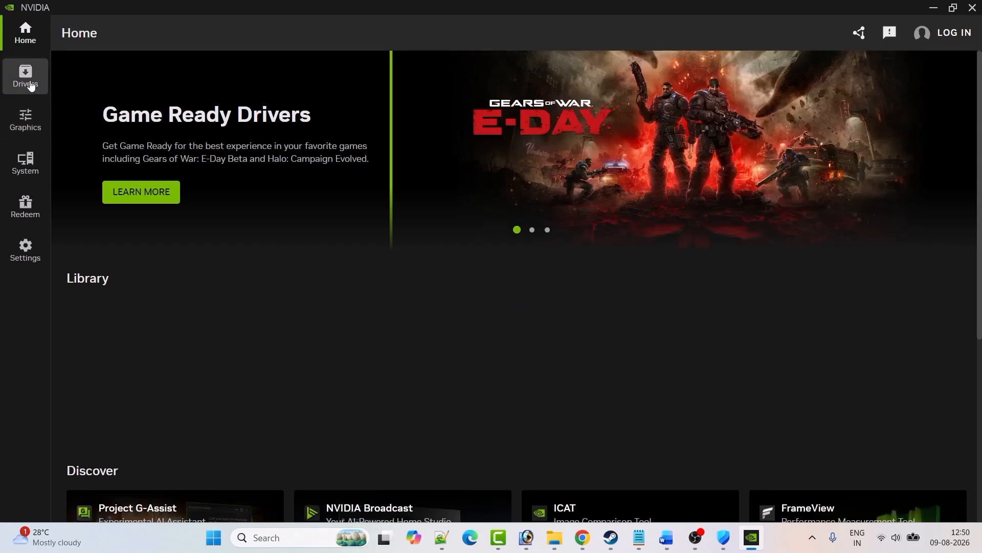
click(30, 84)
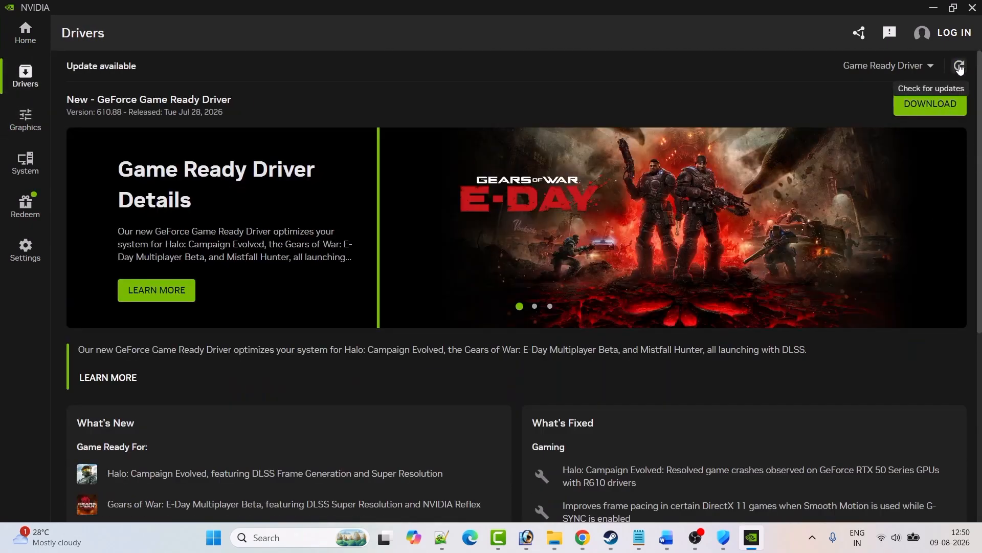
click(960, 67)
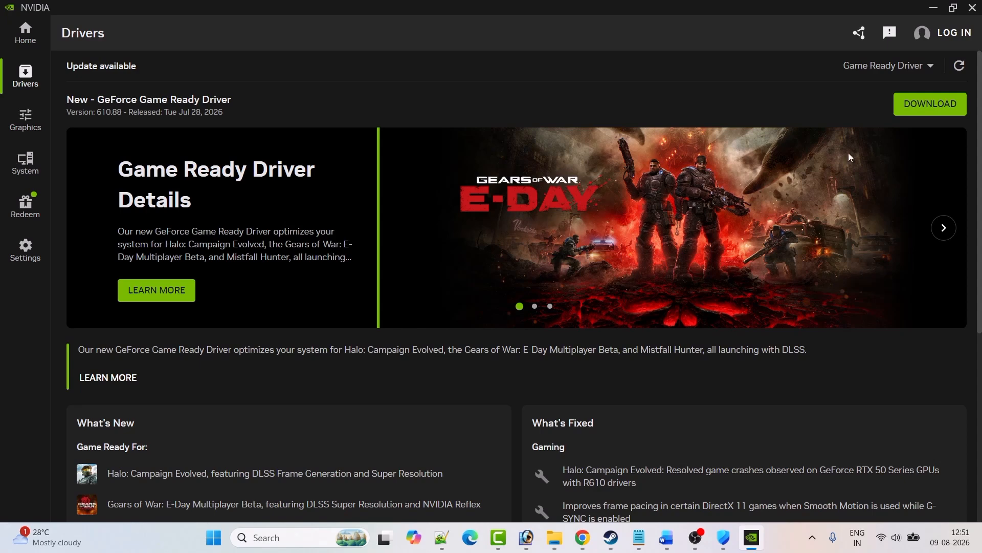
View the PC's restart option among the power choices and return to Fix 7 in Word
click(214, 537)
click(648, 494)
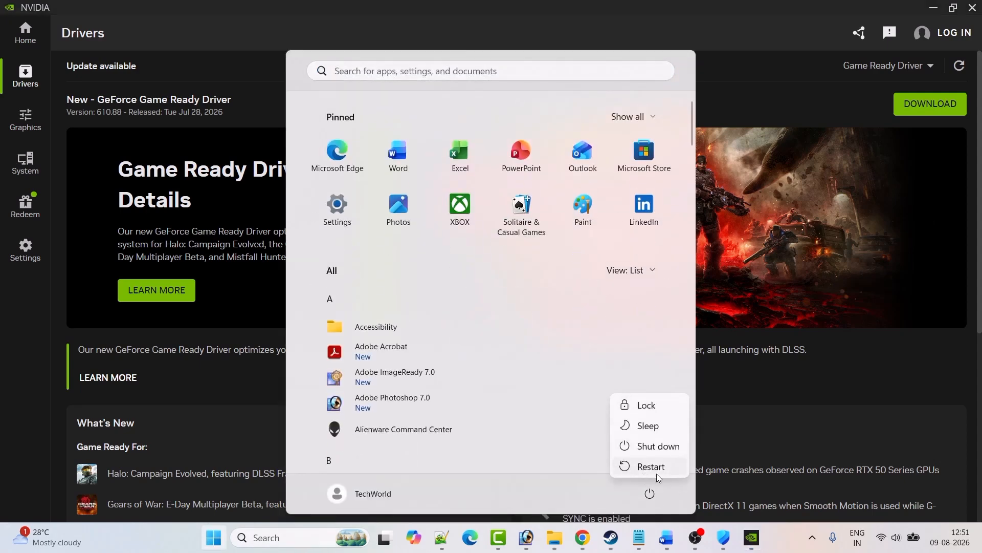
click(664, 546)
click(664, 545)
click(664, 546)
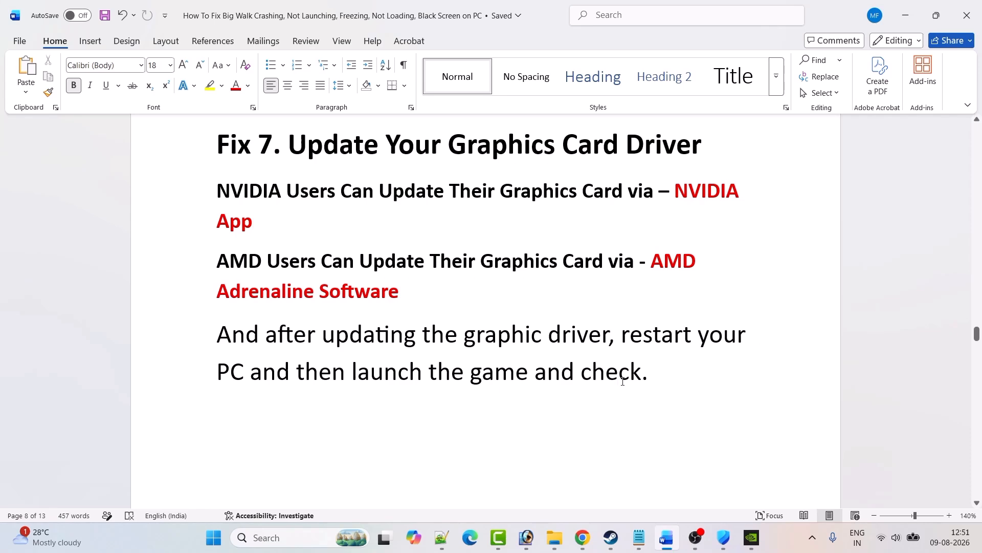
Go to Fix 8, search for and open Graphics settings, and start adding a desktop app
scroll(399, 216, down, 5)
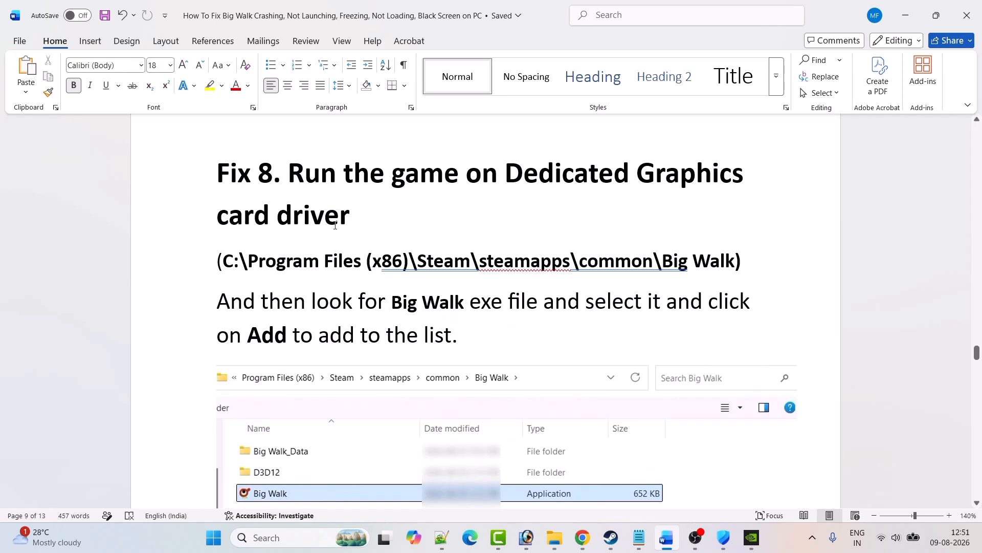
click(295, 543)
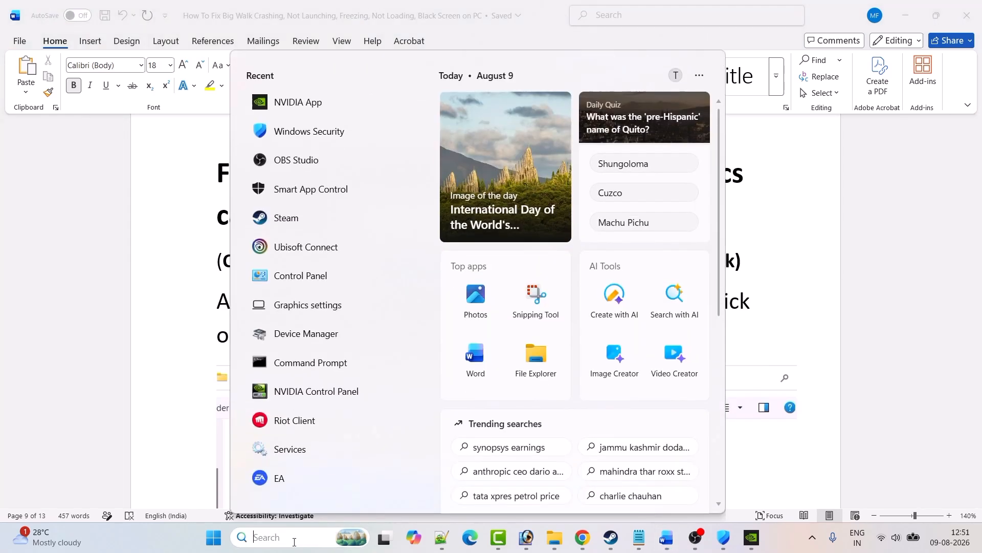
text(graphi)
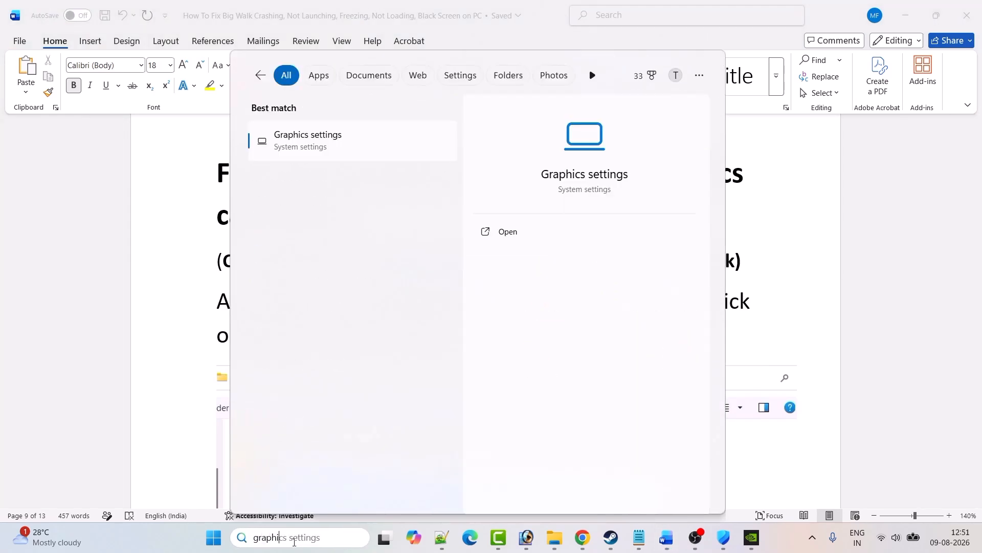
text(cs settings)
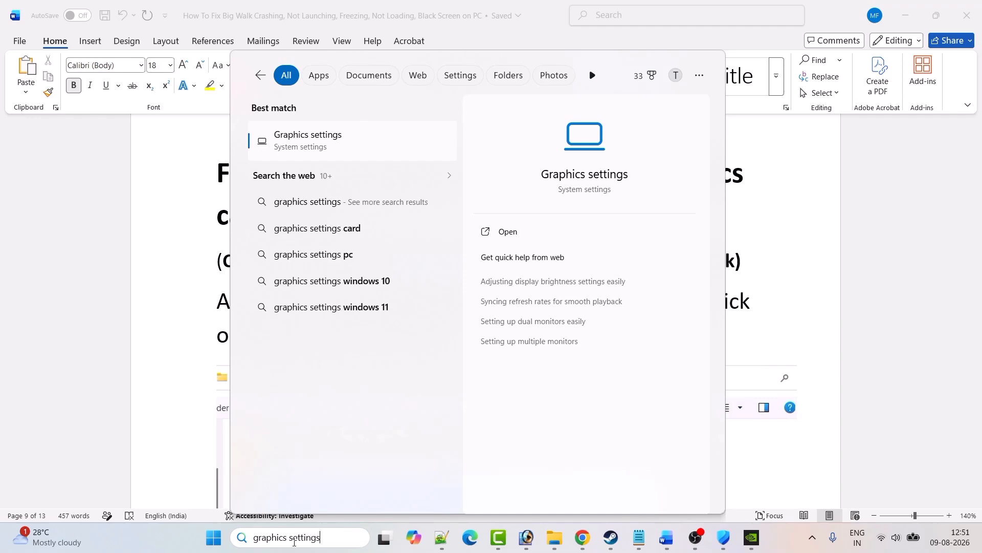
click(508, 231)
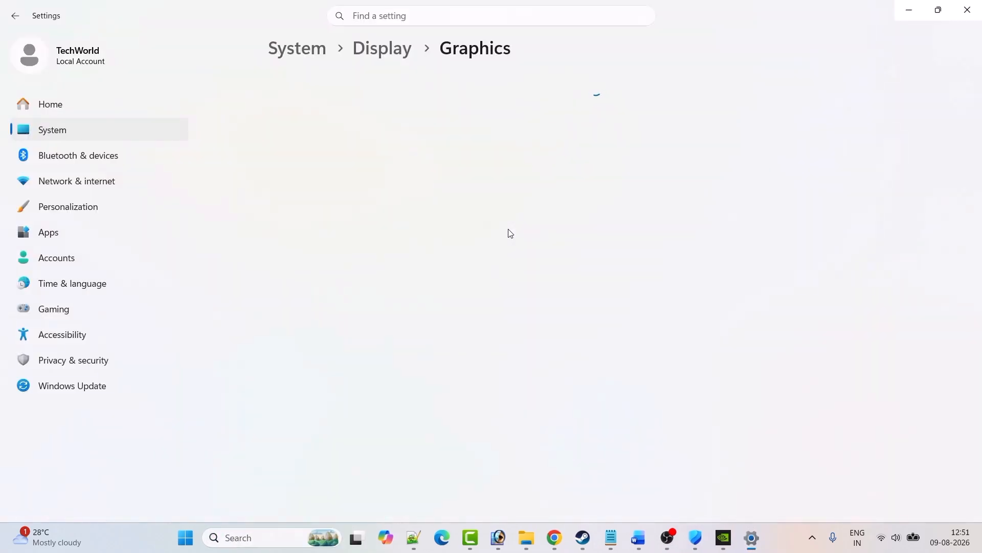
click(733, 352)
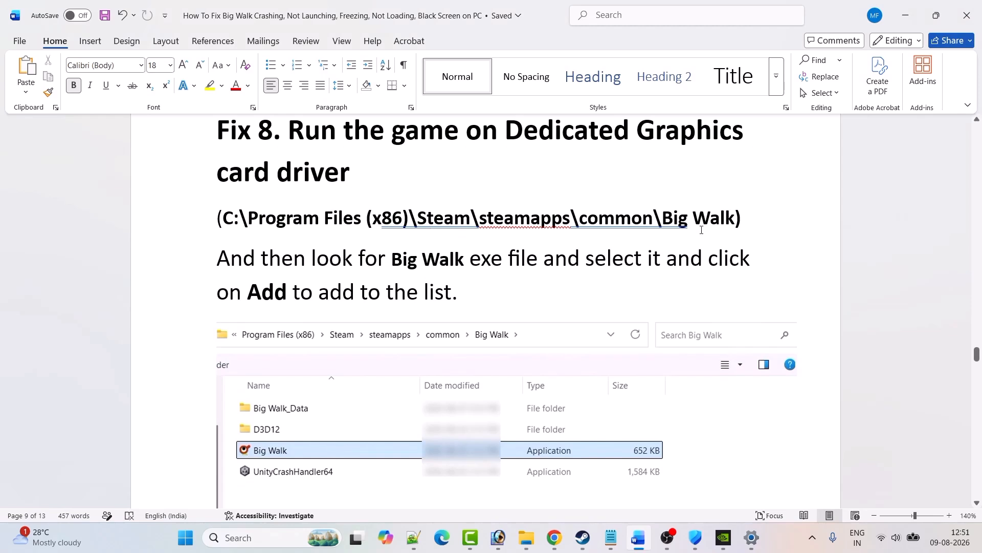
Examine Fix 8's instructions for adding the Big Walk exe and selecting the High Performance GPU preference
scroll(573, 249, down, 2)
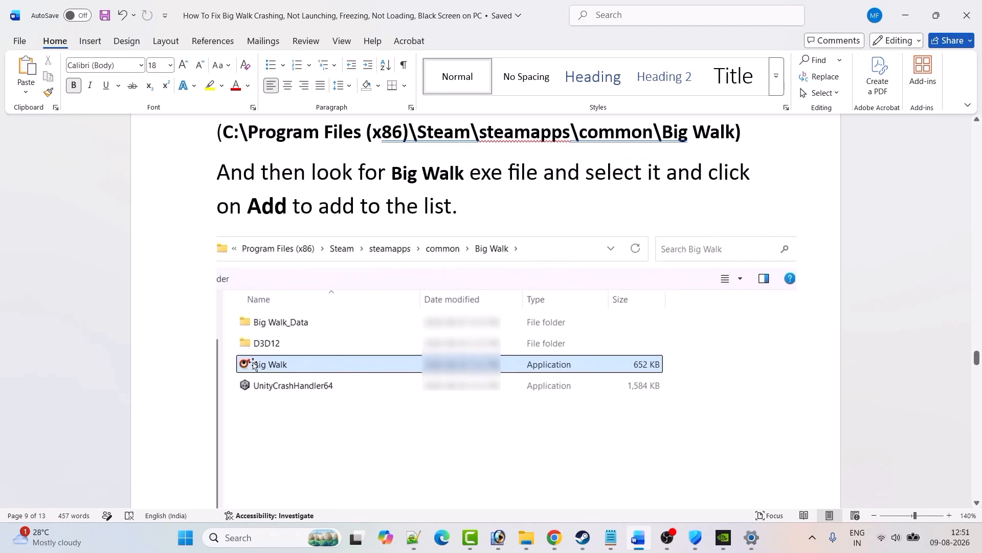
scroll(623, 465, down, 3)
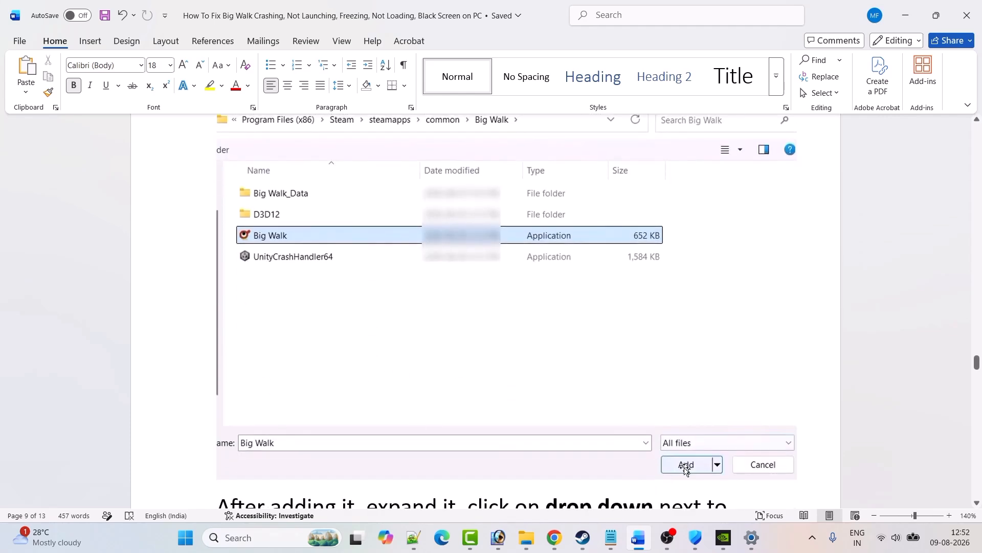
scroll(537, 391, down, 4)
scroll(527, 379, down, 2)
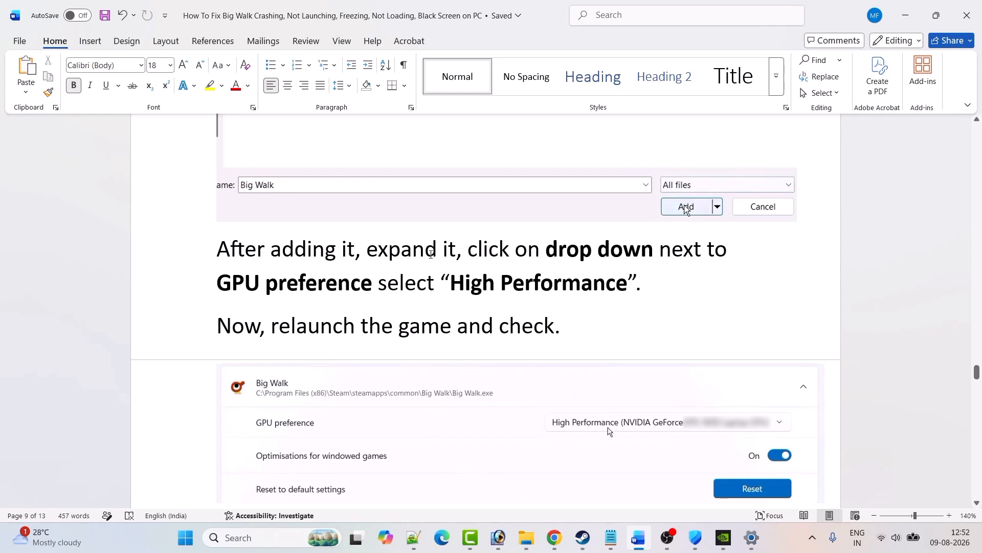
scroll(555, 266, down, 1)
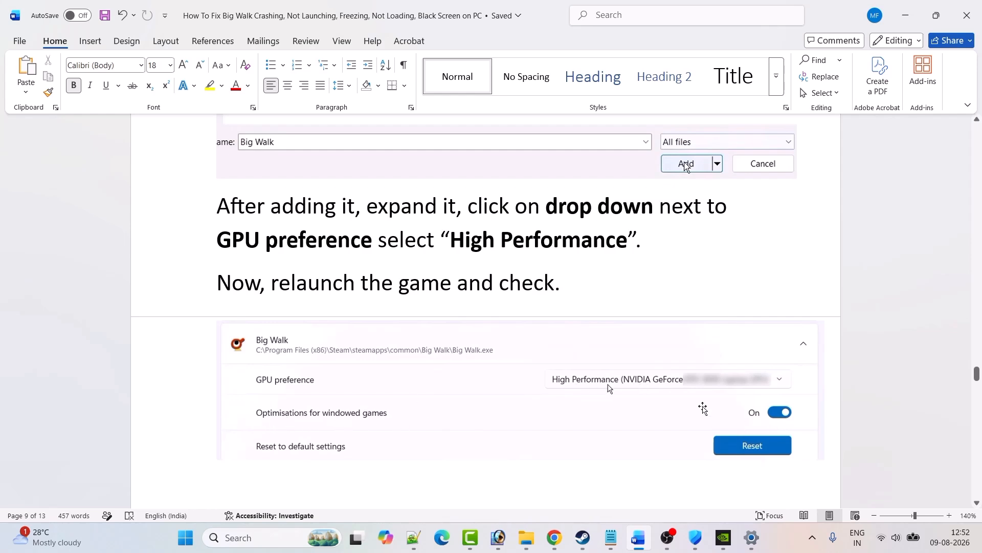
drag(273, 285, 537, 283)
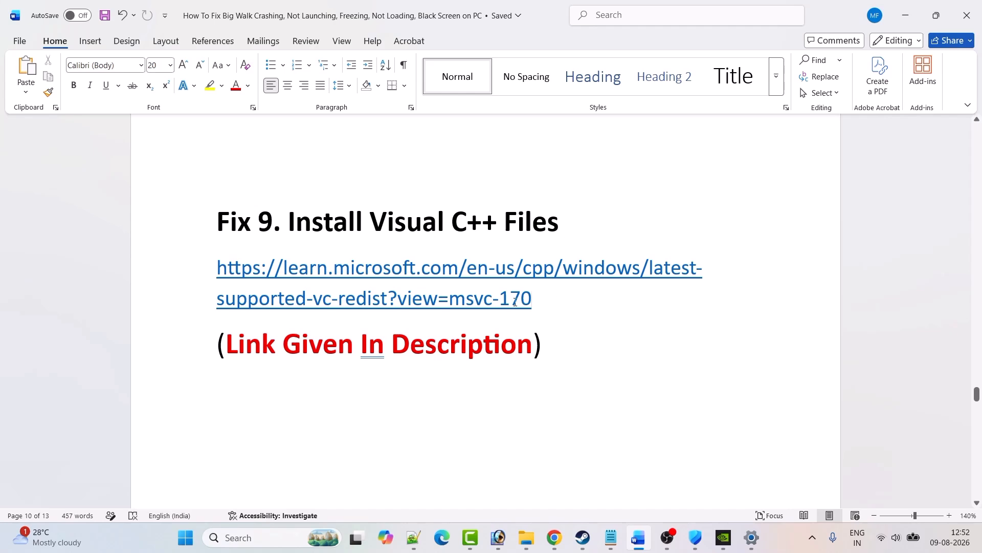
Go from Fix 9 to the Microsoft Visual C++ Redistributable page in Chrome and download the X64 and X86 versions
drag(533, 301, 207, 279)
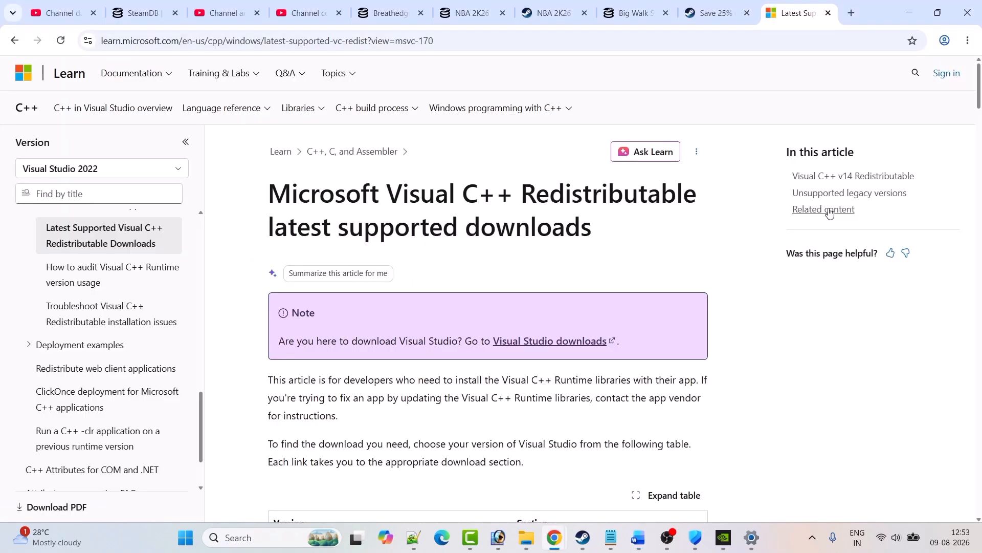
scroll(422, 213, down, 15)
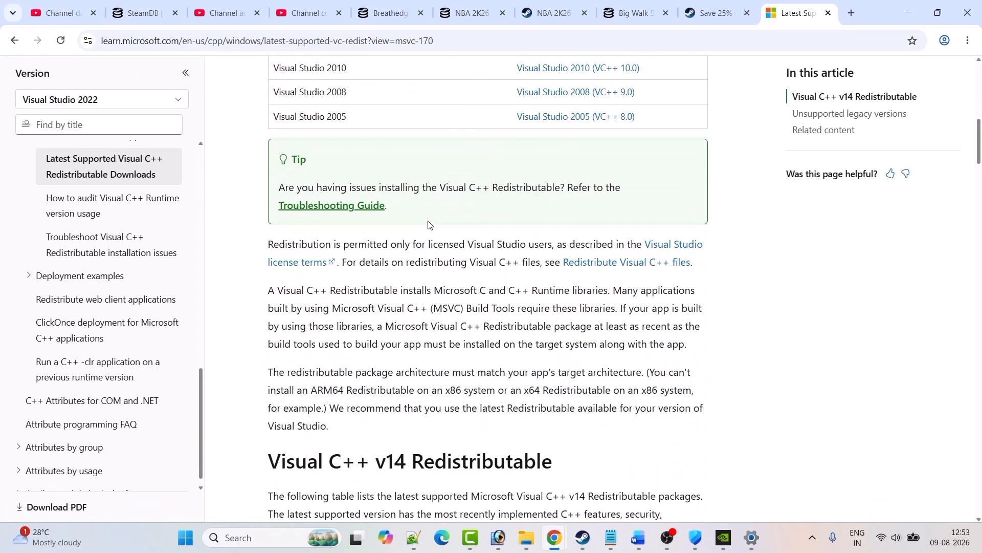
click(389, 362)
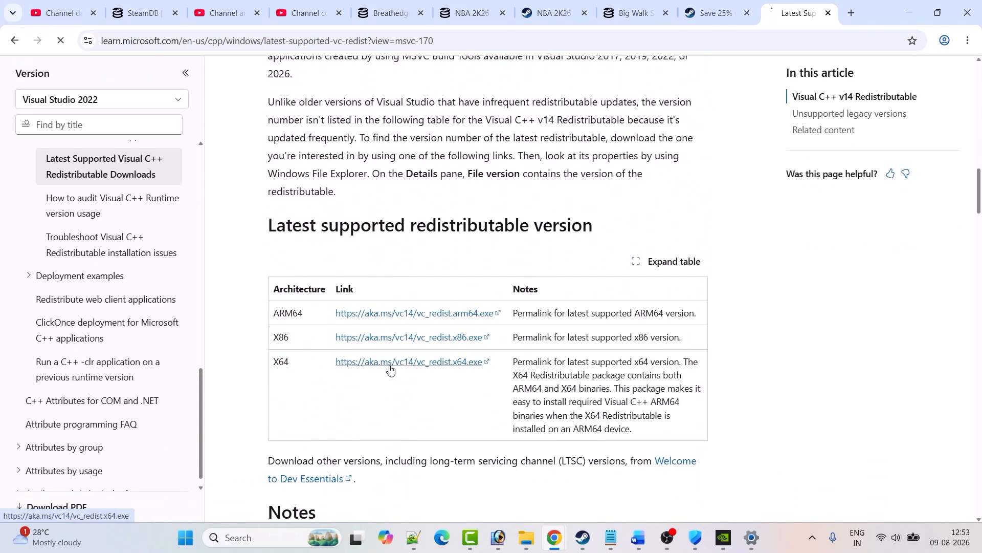
click(400, 340)
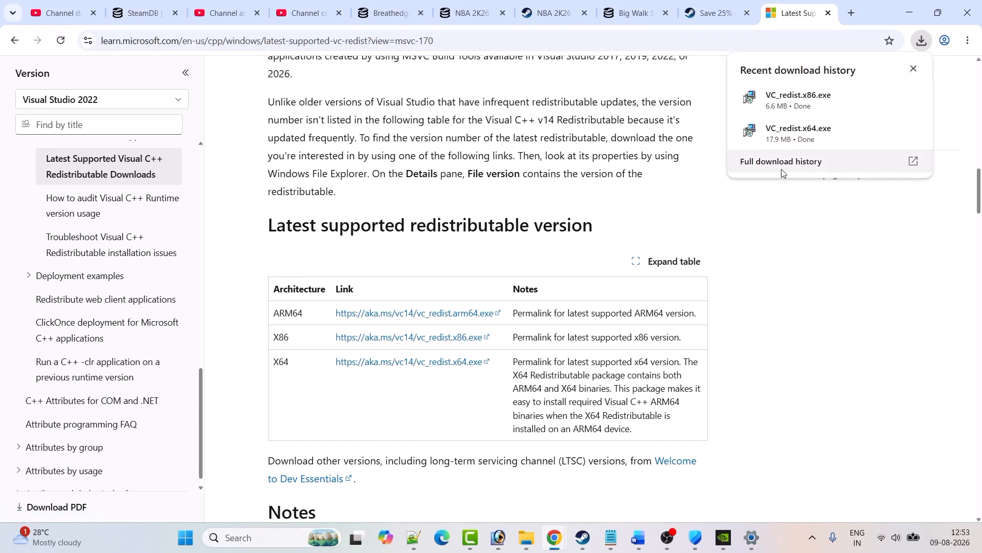
Launch the downloaded VC_redist.x64.exe and VC_redist.x86.exe installers to show their setup options, closing the setup windows
click(785, 131)
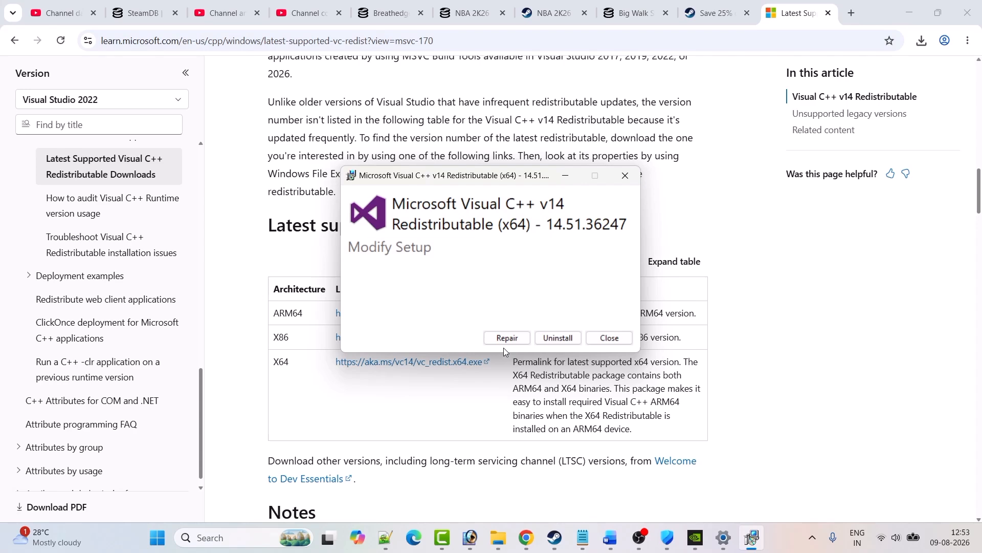
click(922, 40)
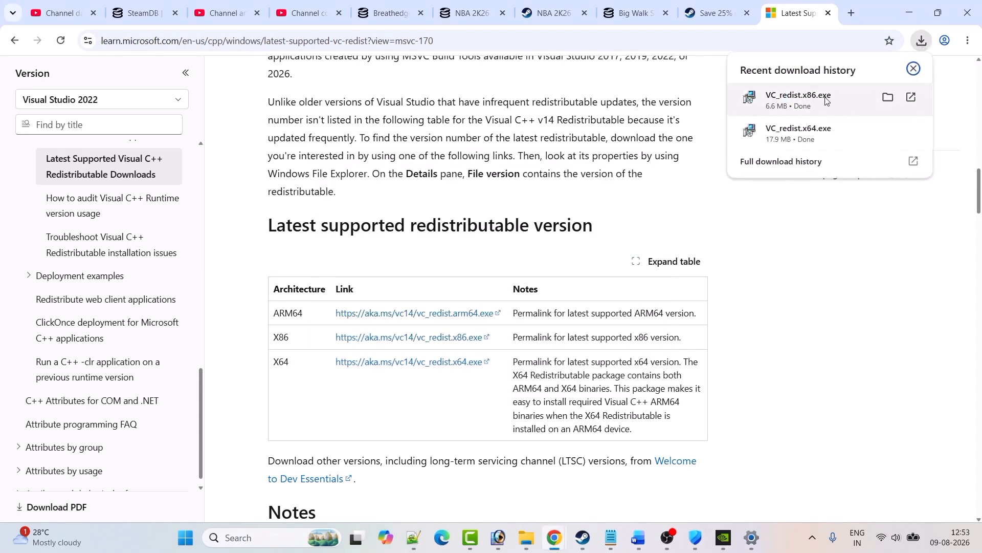
click(812, 103)
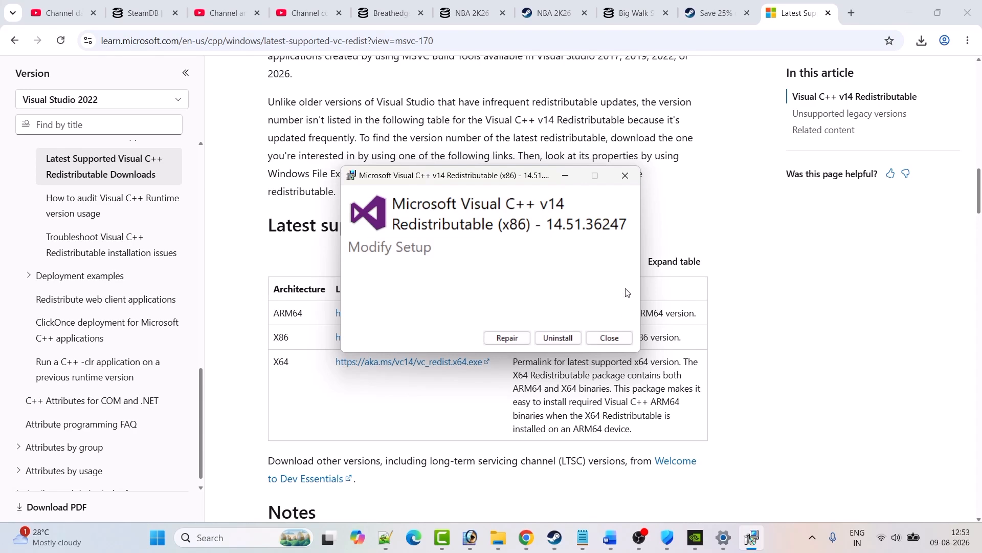
click(626, 175)
View the PC's restart option among the power choices and go to Fix 10 in Word
click(185, 538)
click(644, 499)
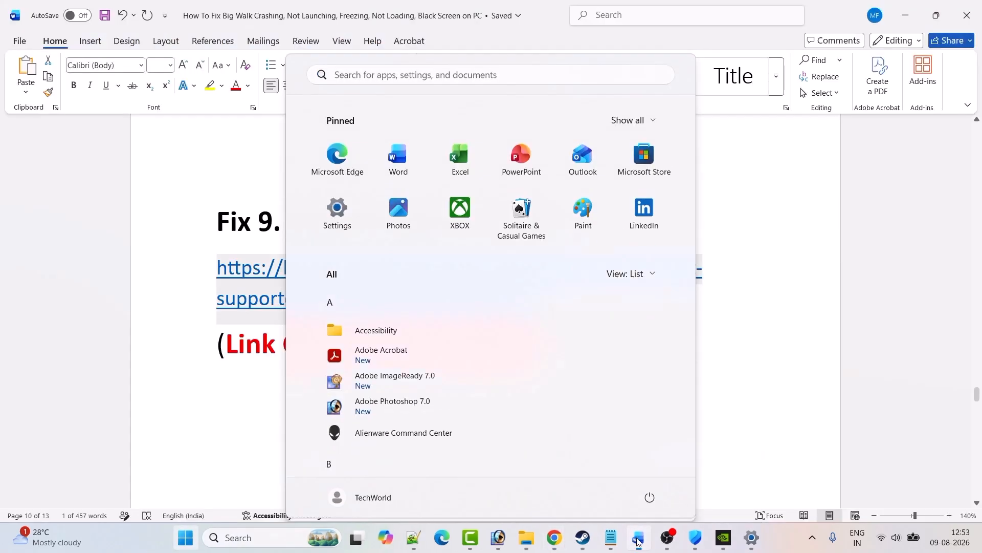
key(Escape)
scroll(353, 235, down, 5)
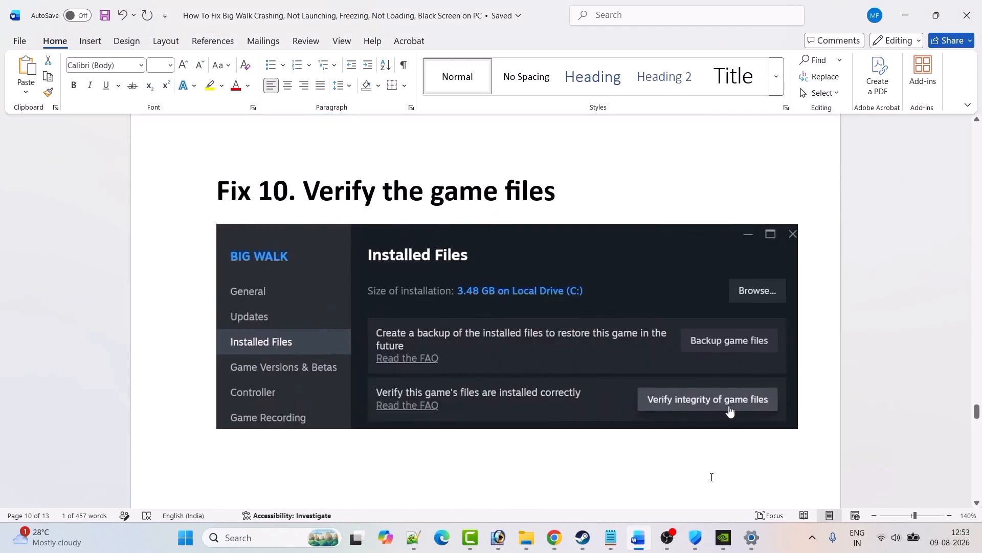
Switch to Steam and open the Installed Files properties of Zenless Zone Zero
click(583, 537)
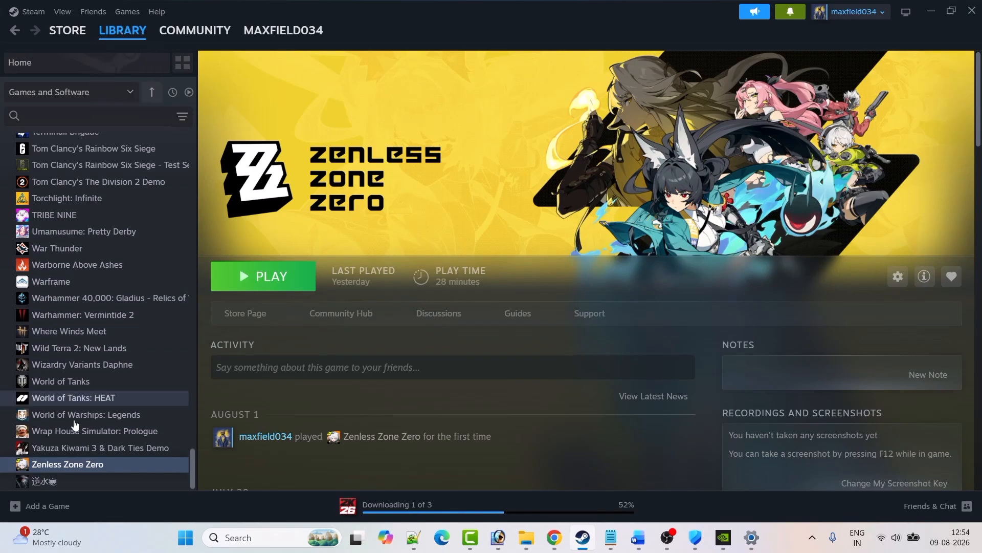
right_click(110, 467)
click(167, 450)
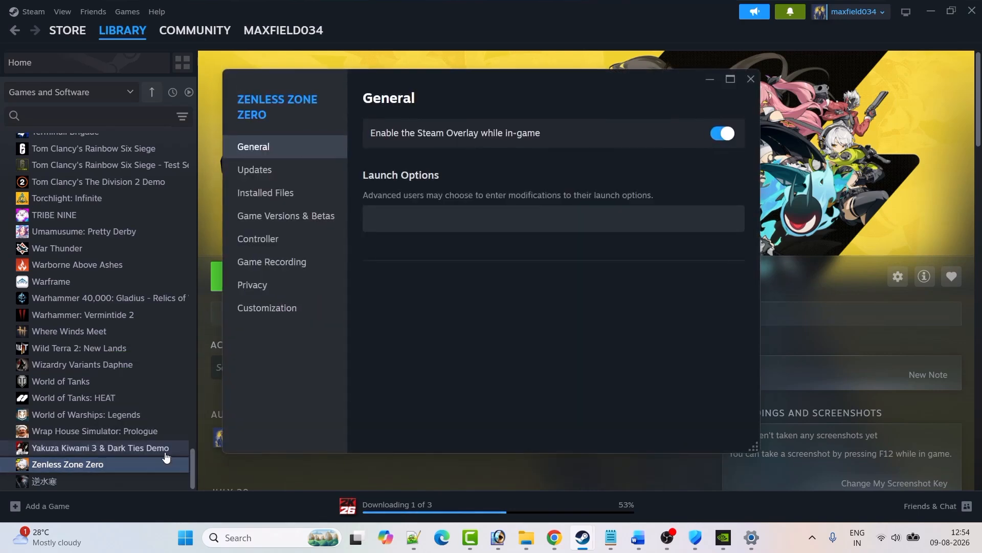
click(260, 193)
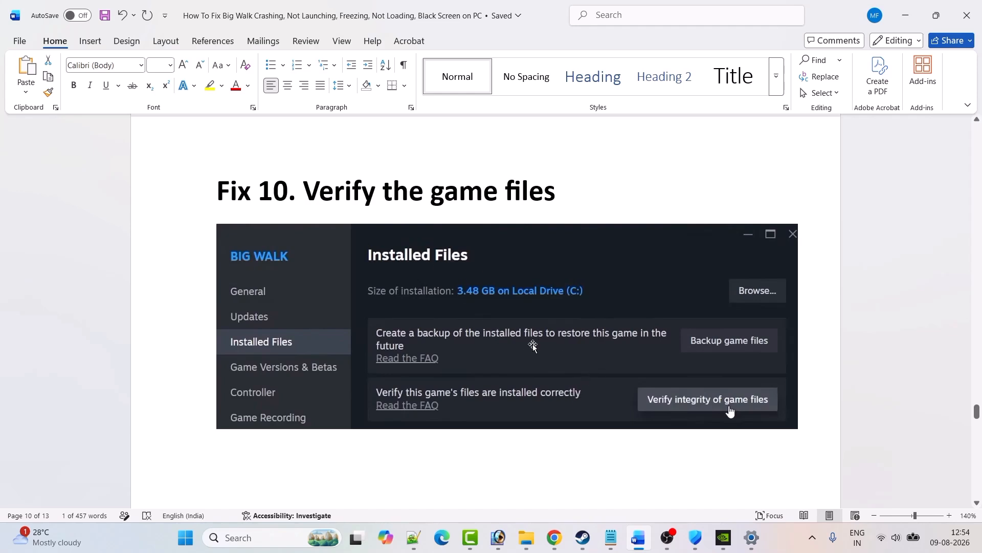
Go to Fix 11 in Word and set Zenless Zone Zero's launch options in Steam to -dx11
scroll(514, 359, down, 3)
scroll(296, 272, down, 20)
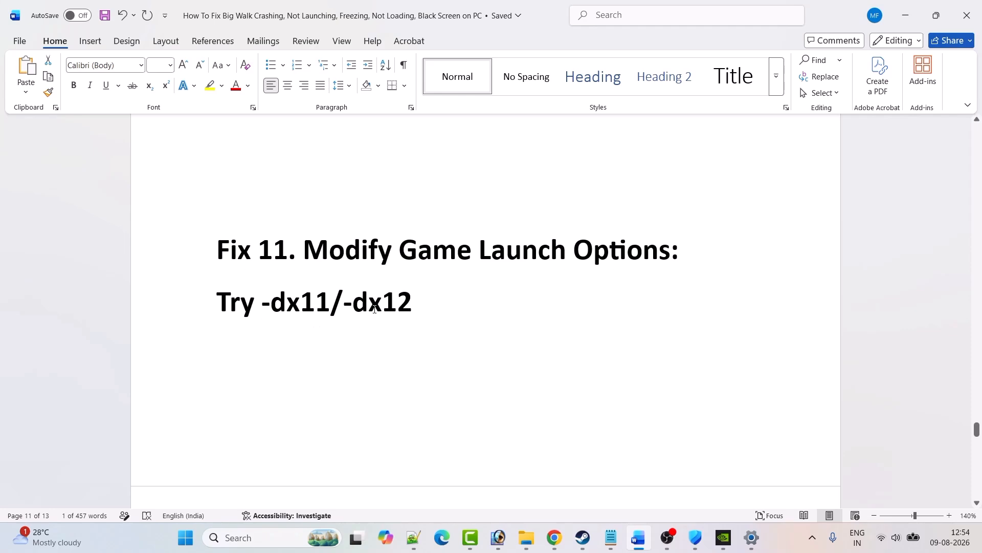
click(582, 537)
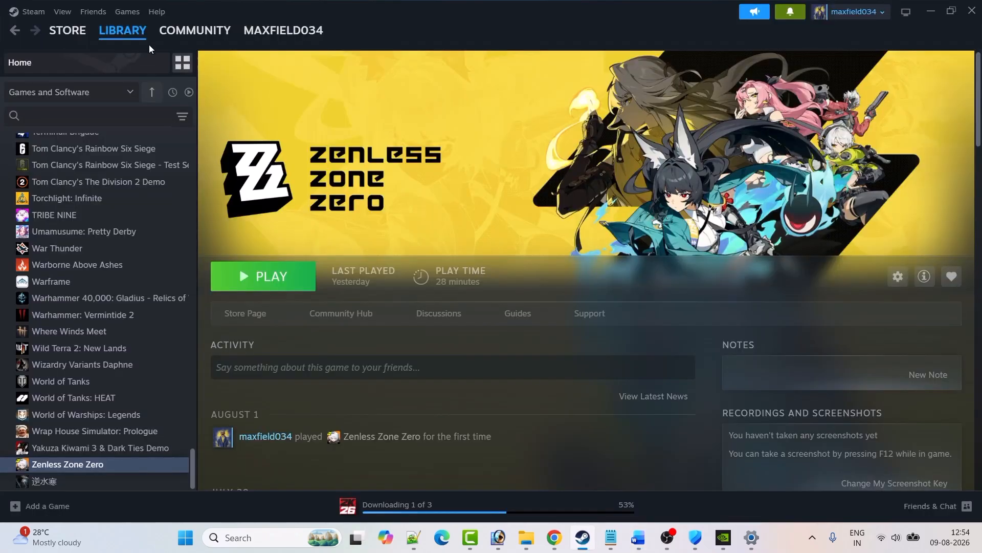
right_click(106, 465)
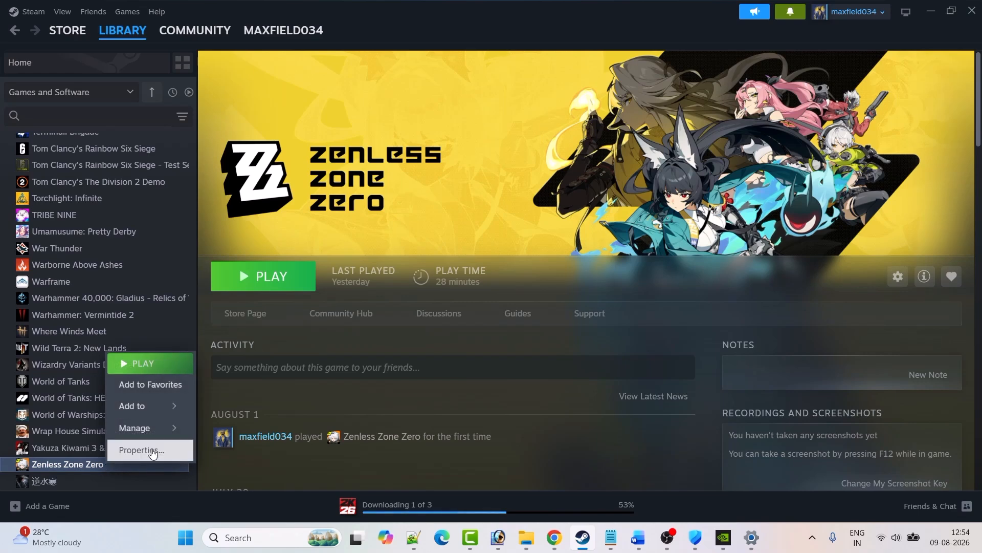
click(140, 447)
click(399, 221)
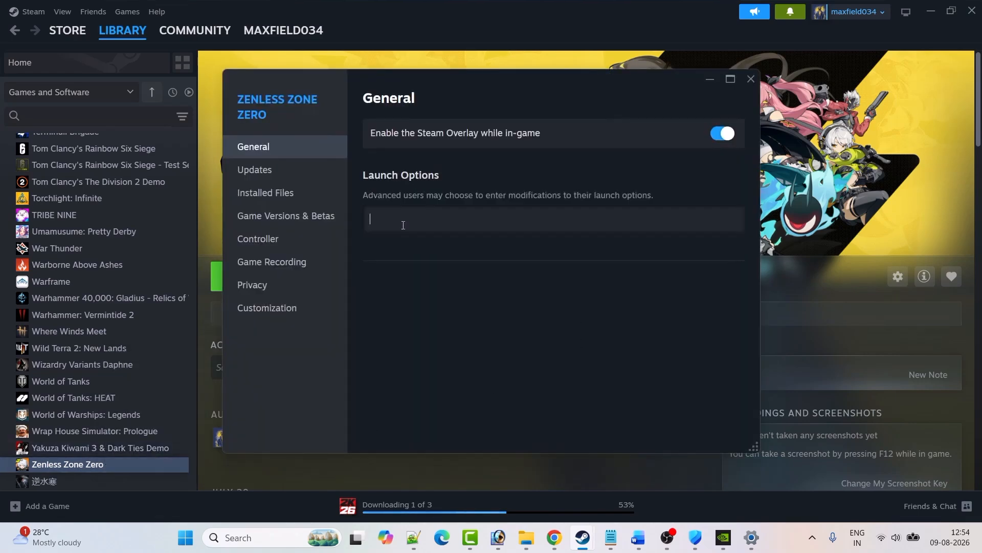
text(-dx11)
click(750, 79)
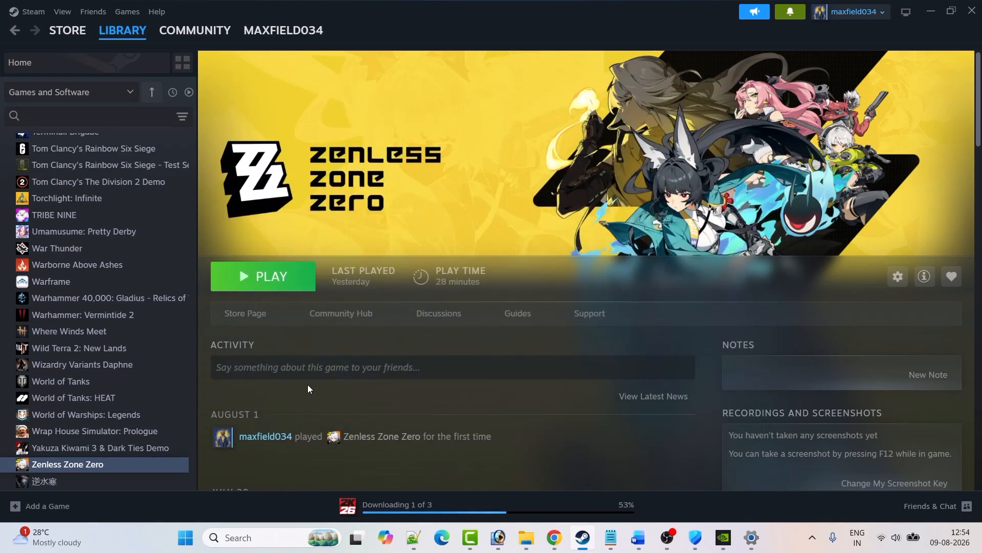
Reopen Zenless Zone Zero's properties and change its launch options to -dx12
right_click(113, 466)
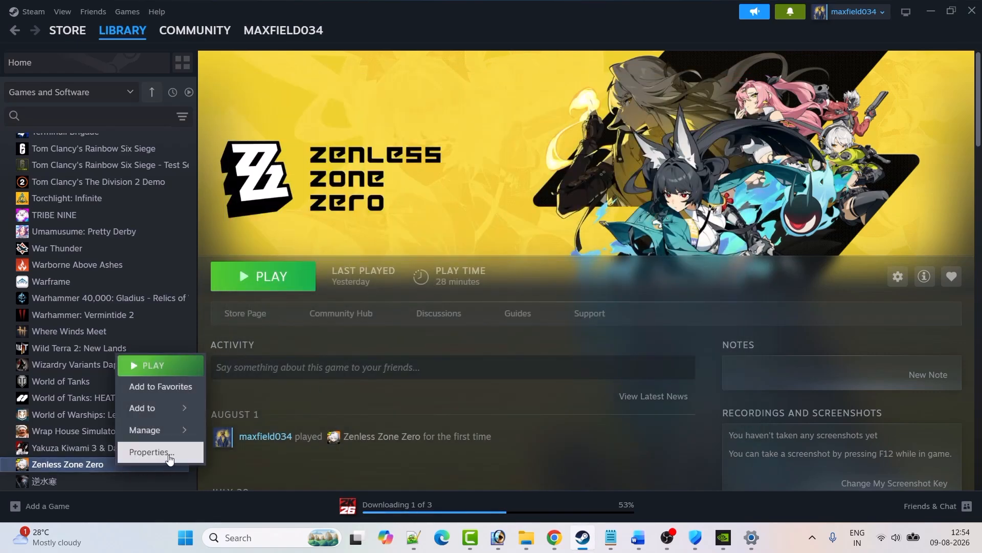
click(170, 459)
click(426, 221)
key(BackSpace)
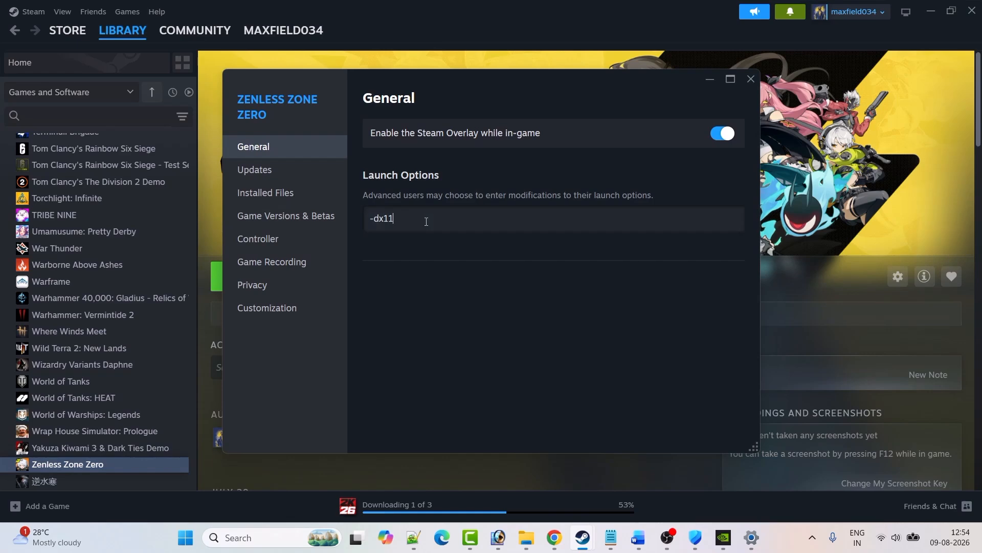
text(2)
click(751, 79)
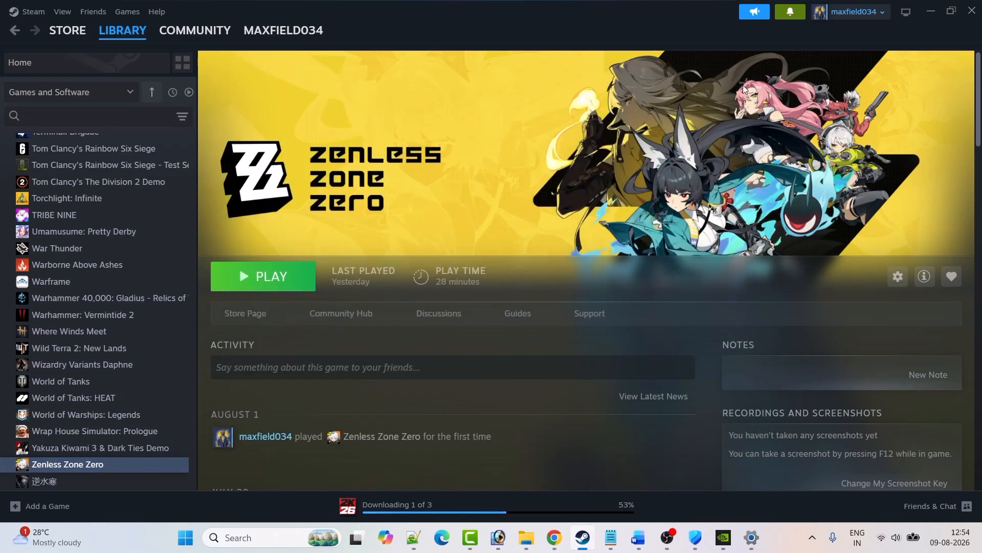
Clear the launch options in Zenless Zone Zero's properties and close them
right_click(101, 471)
click(146, 450)
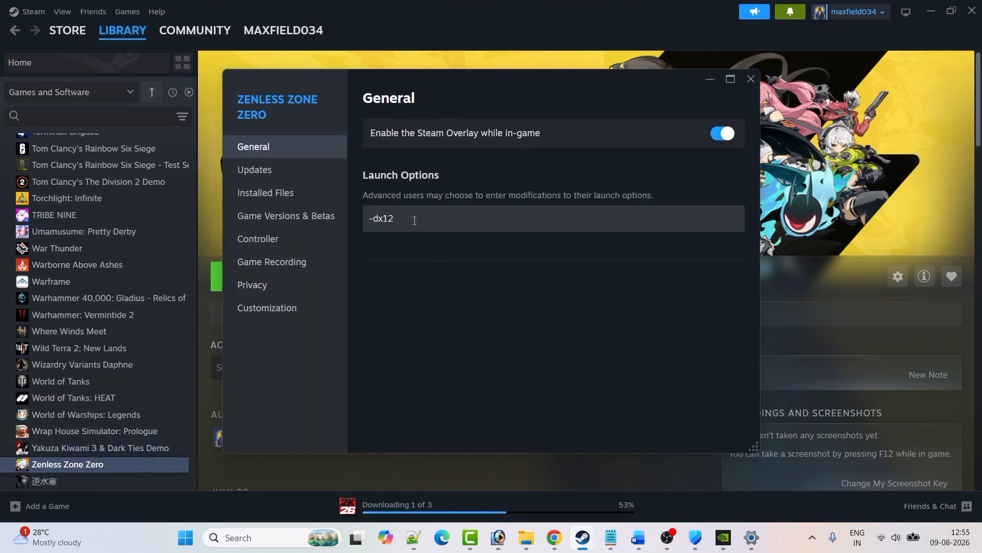
triple_click(414, 220)
key(BackSpace)
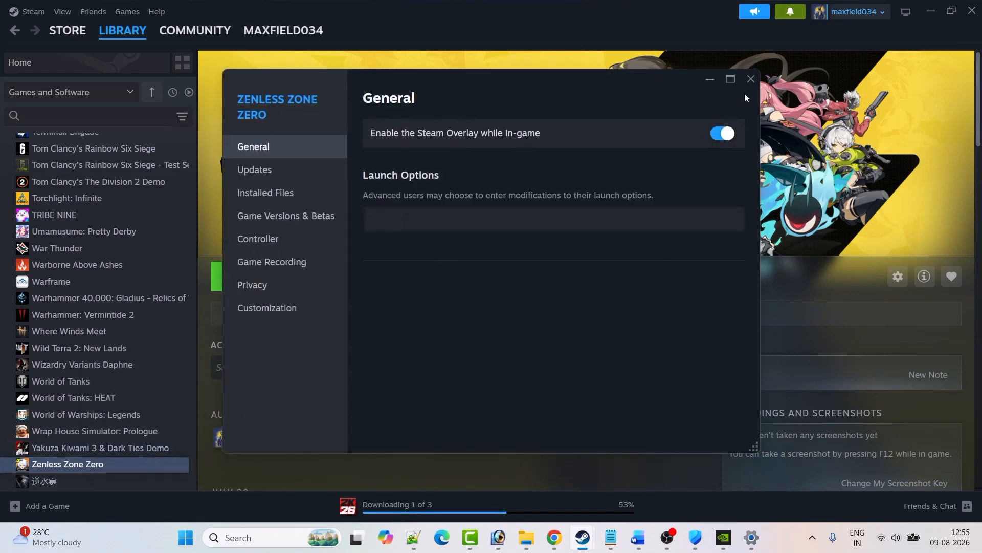
click(751, 79)
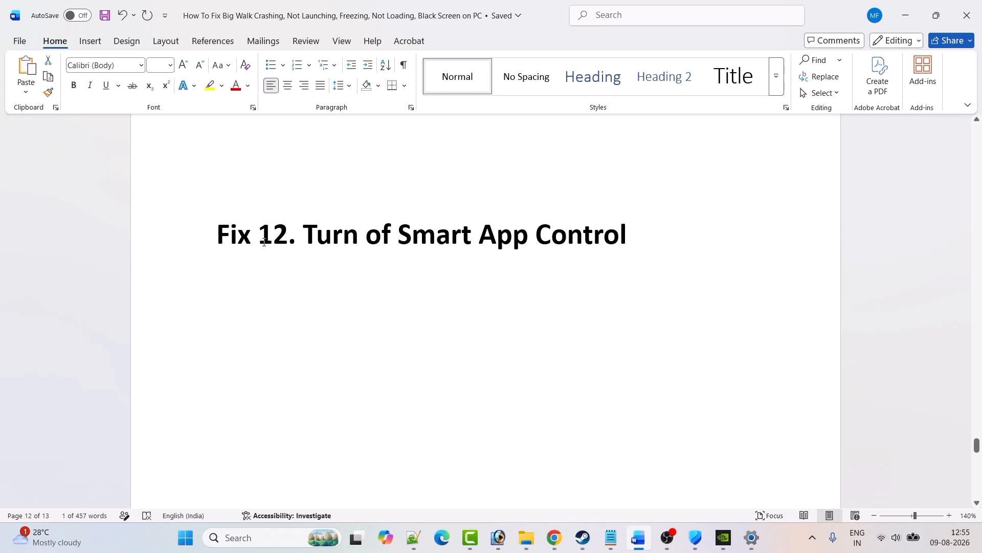
From Fix 12, search Windows for Smart App Control, open it, and switch it to Off and back to On
click(333, 234)
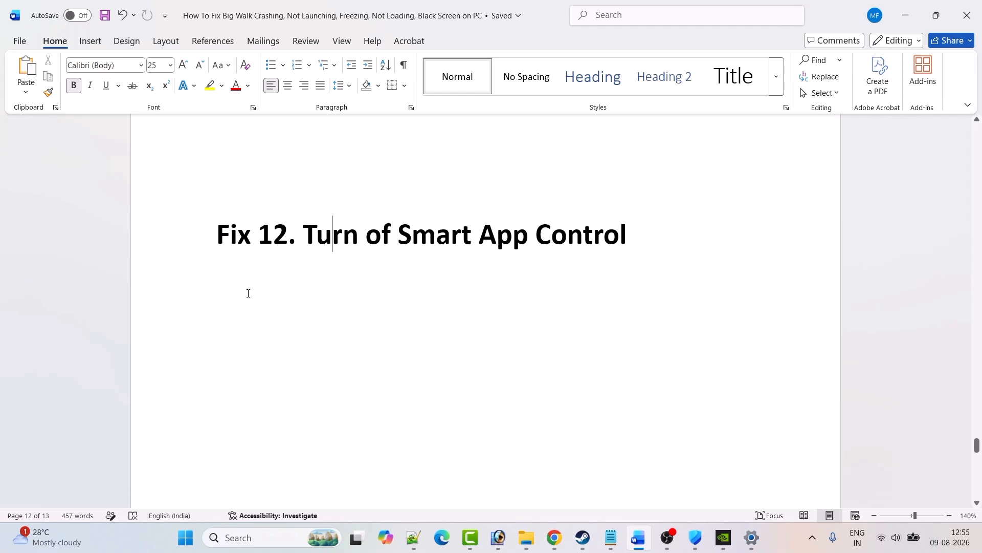
click(246, 539)
text(Smart App Control)
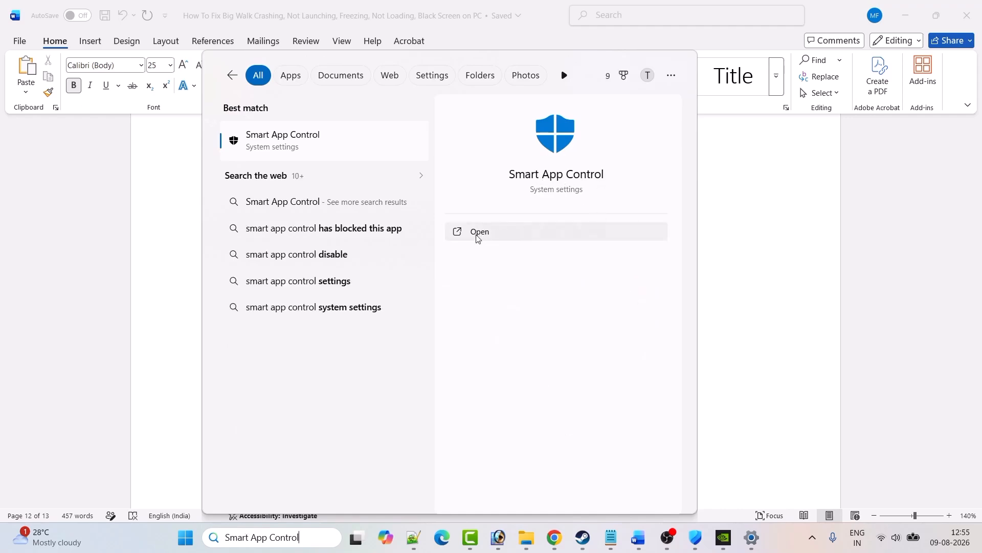
click(475, 232)
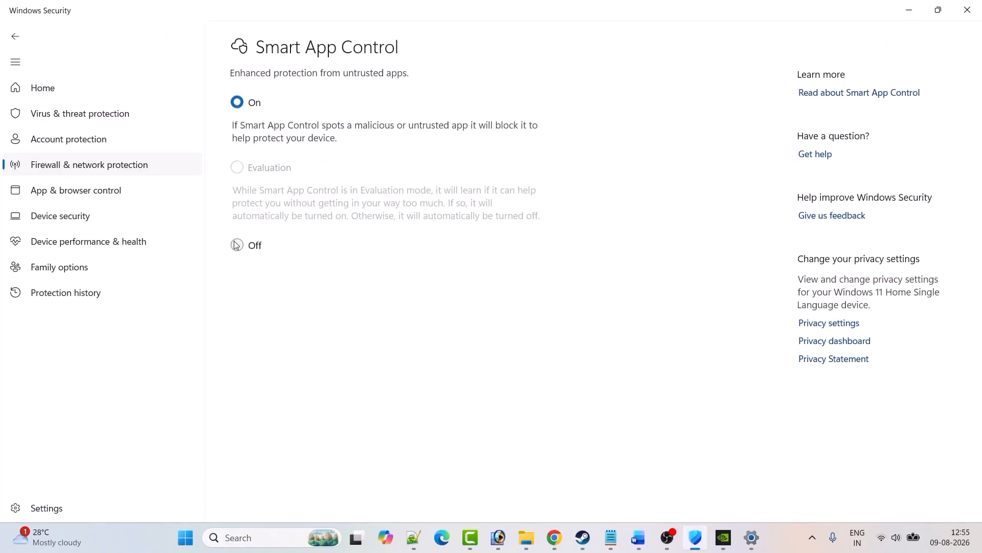
click(237, 246)
click(237, 102)
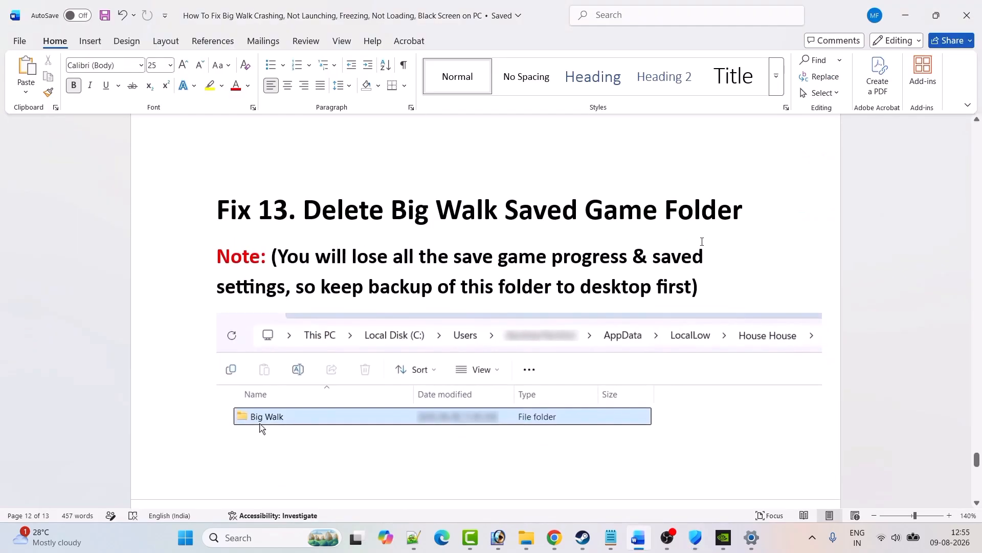
Review Fix 13 and browse in File Explorer from drive C: through Users into the user's profile folder
scroll(702, 242, down, 1)
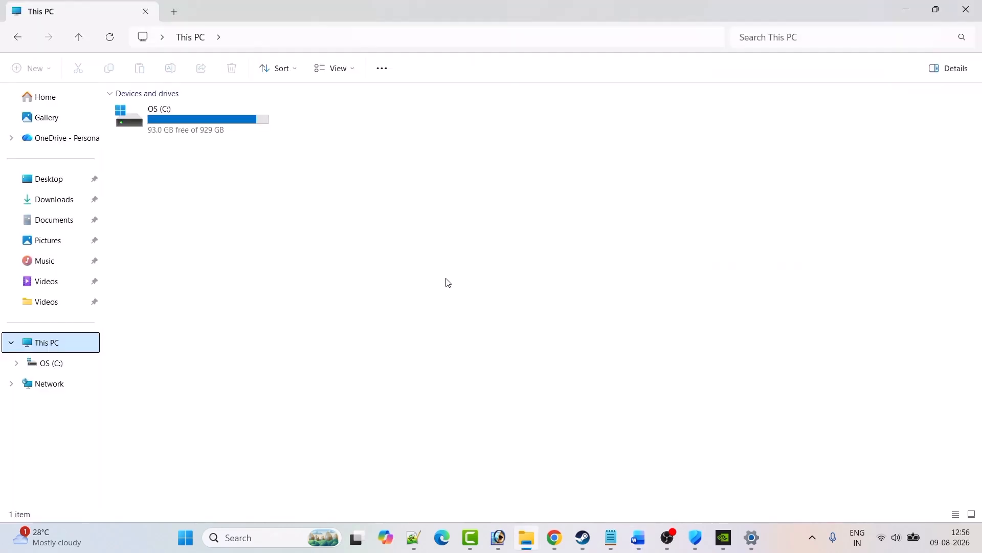
double_click(190, 118)
scroll(205, 449, down, 3)
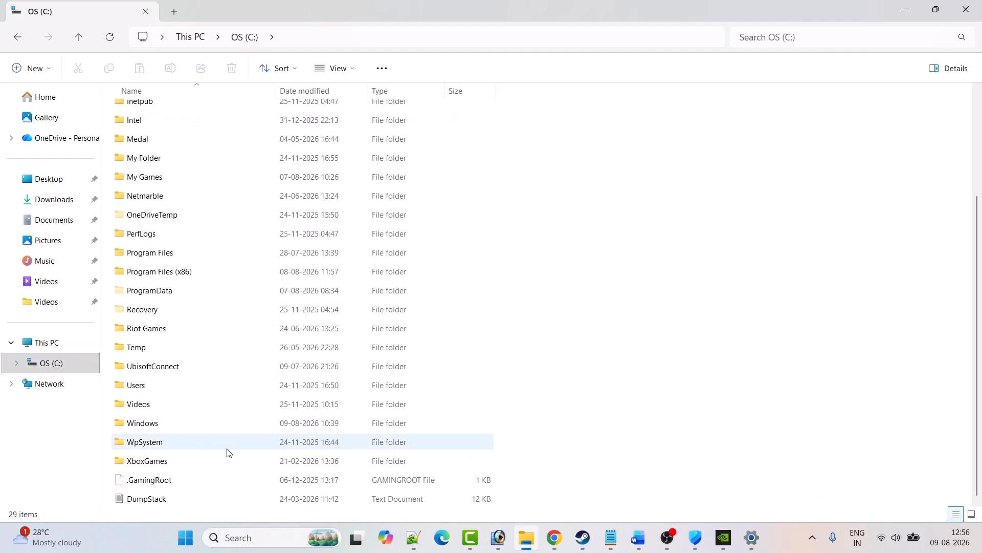
double_click(144, 387)
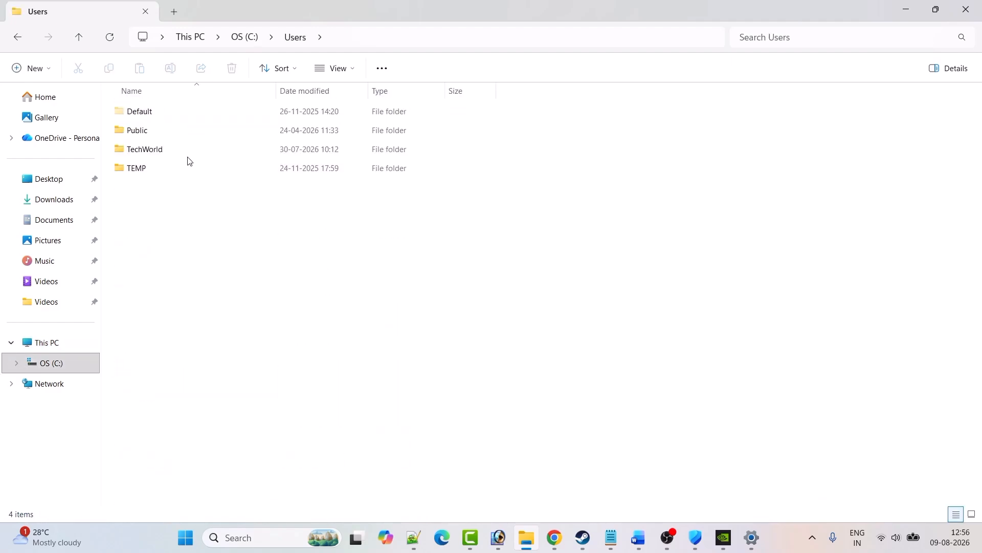
double_click(164, 154)
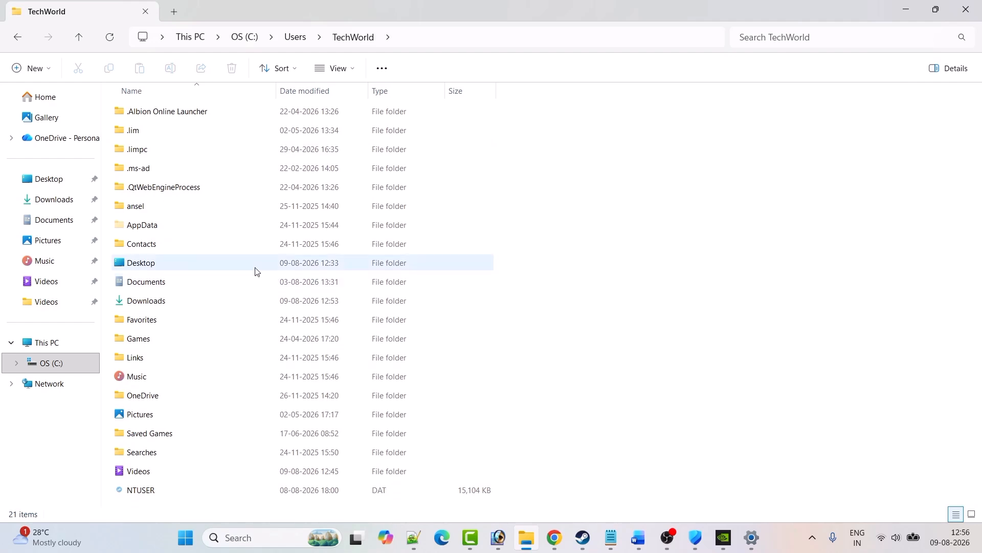
Check that hidden items are set to show and open the LocalLow folder inside AppData
click(347, 73)
mouse_move(324, 306)
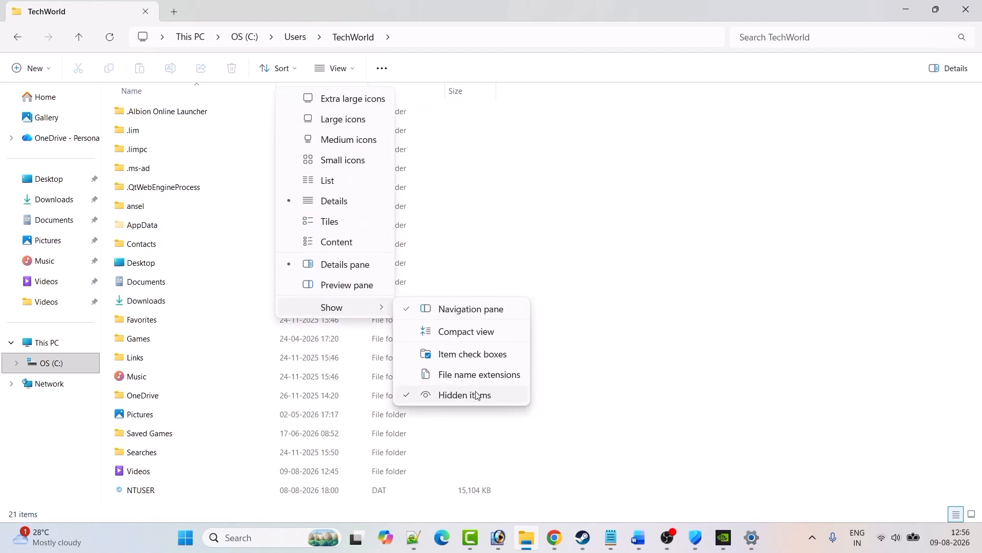
click(665, 362)
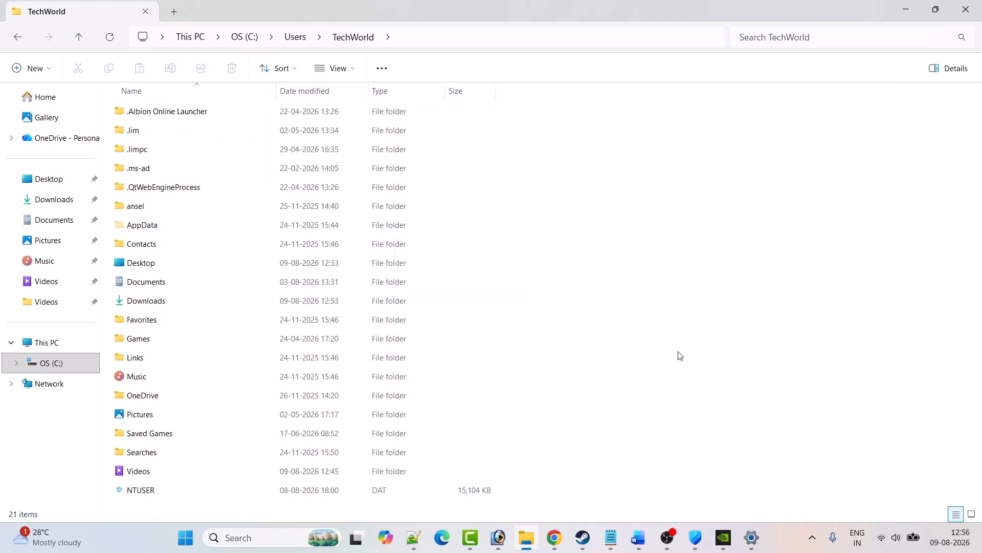
double_click(139, 225)
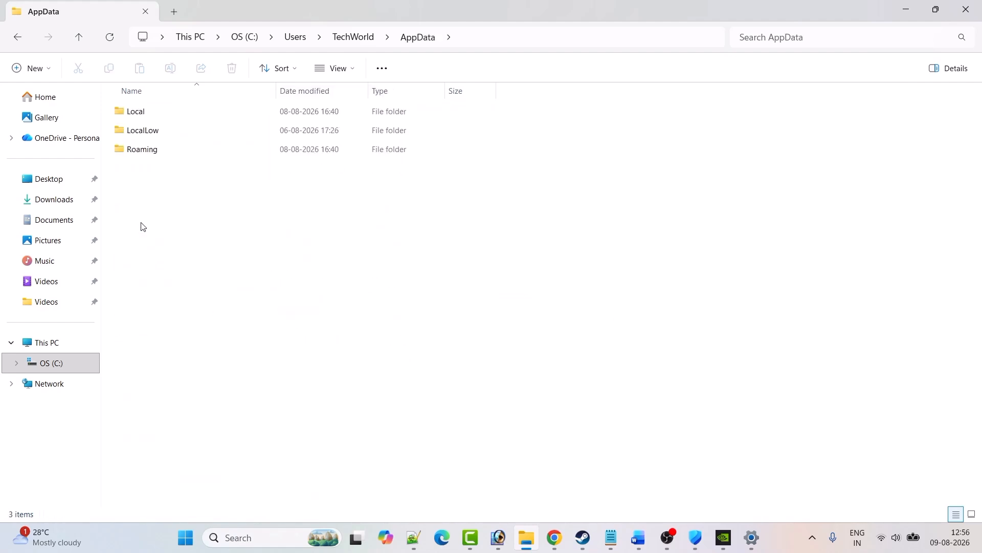
double_click(159, 131)
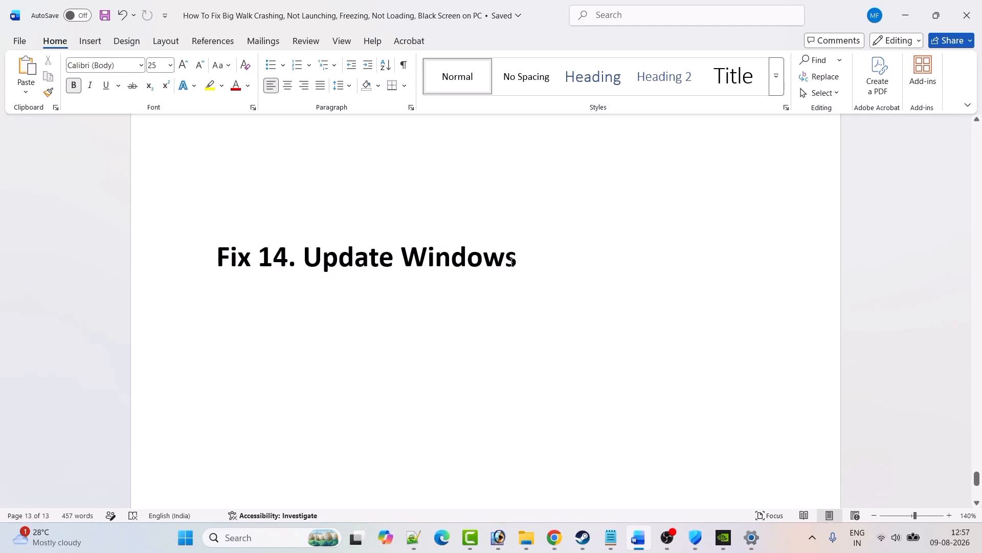
From Fix 14, open Windows Update in Settings and check for updates
click(186, 537)
click(338, 215)
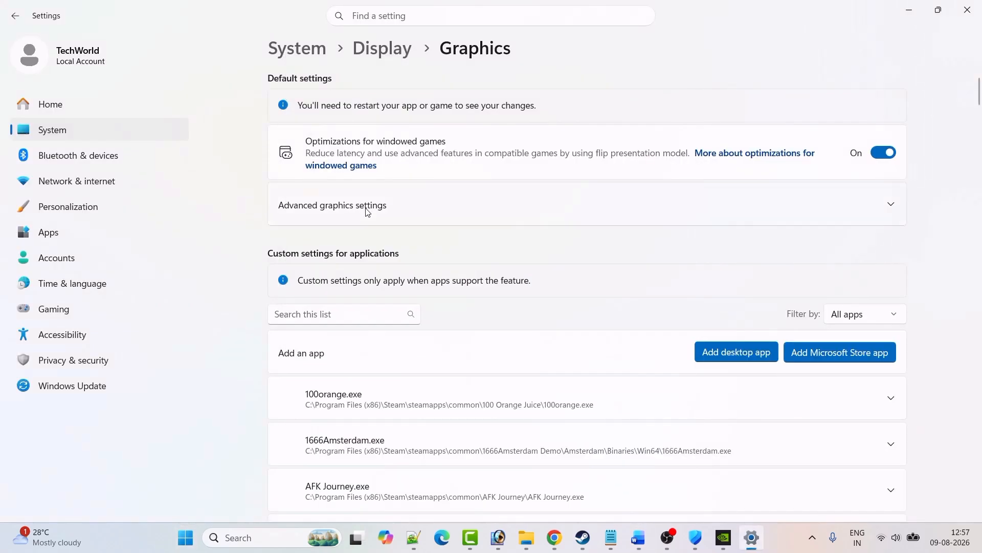
click(56, 388)
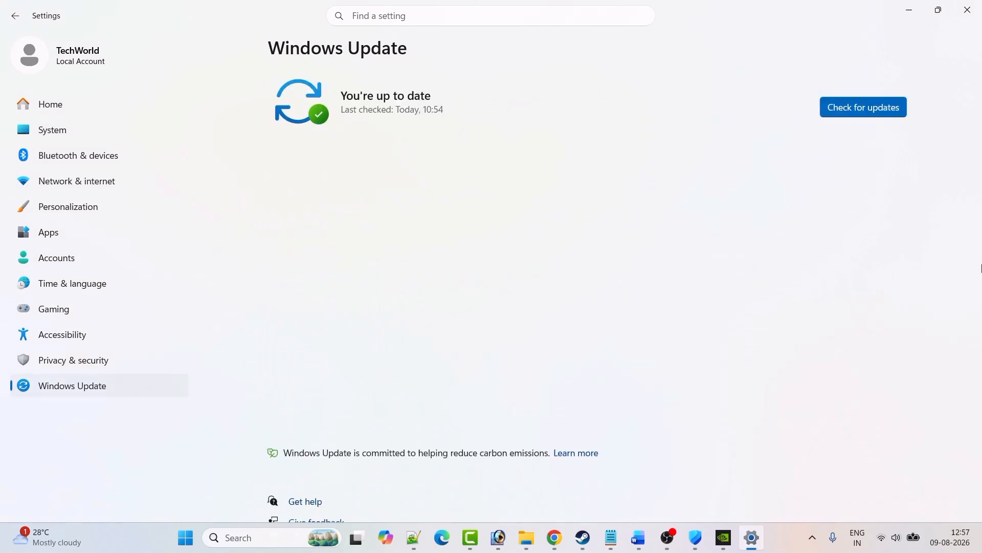
click(861, 113)
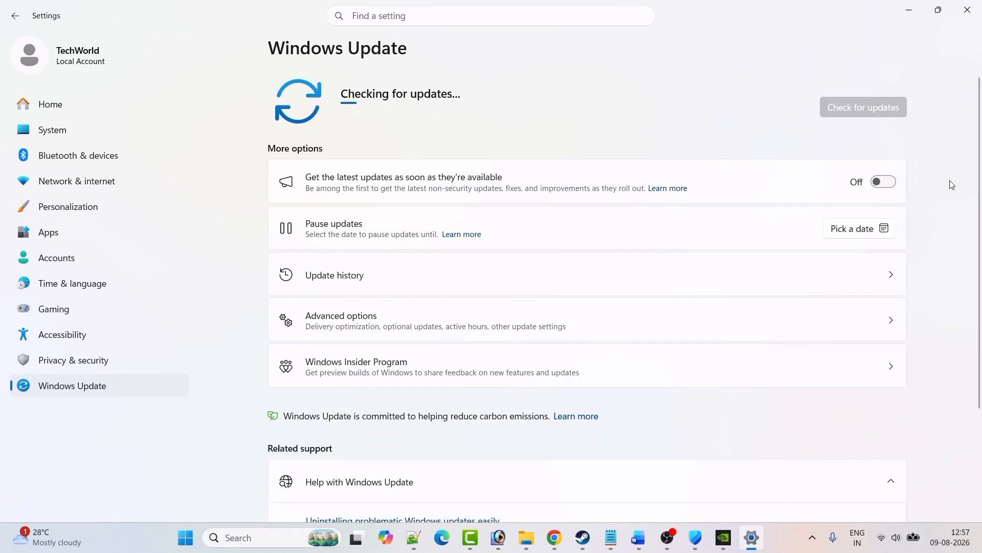
View the restart option among the power choices and go to Fix 15 in Word
click(186, 546)
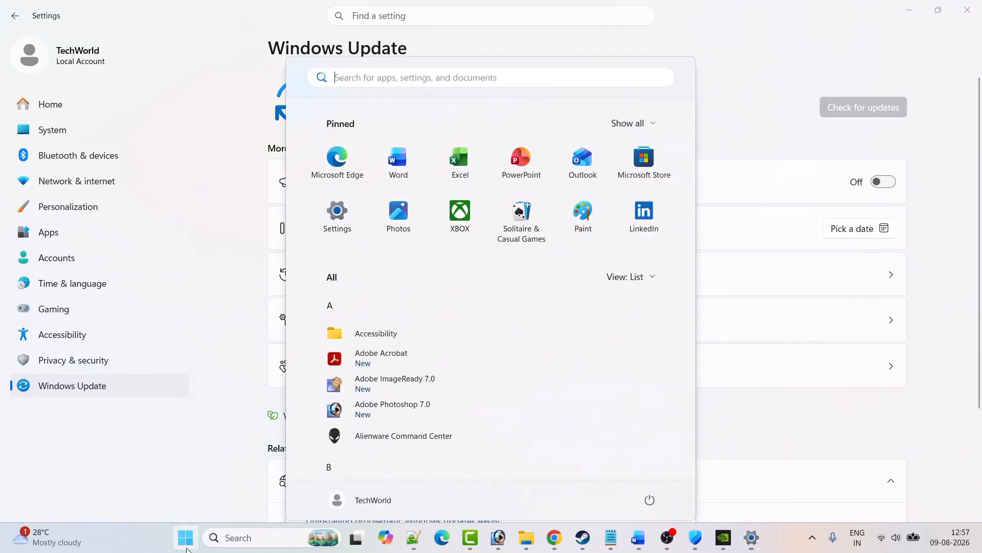
click(650, 493)
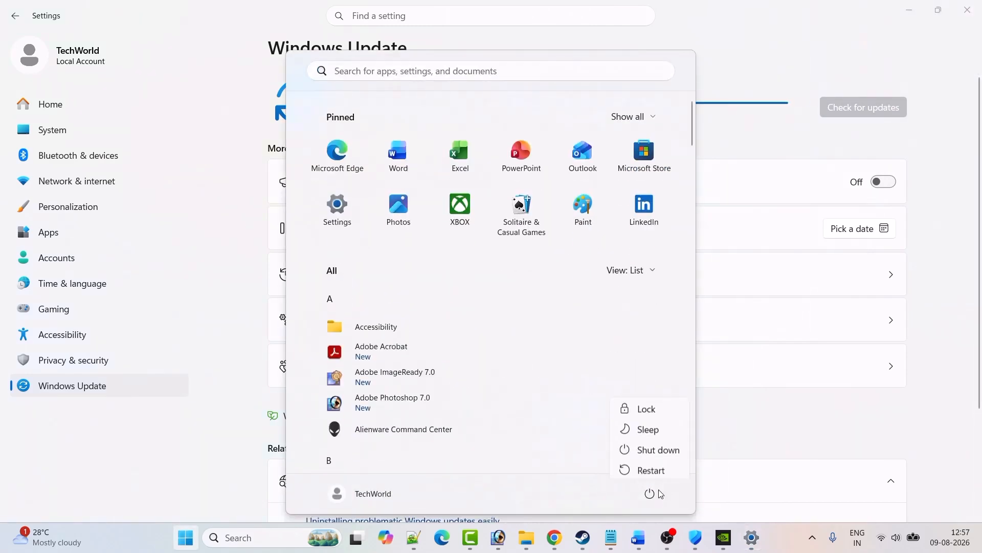
click(793, 433)
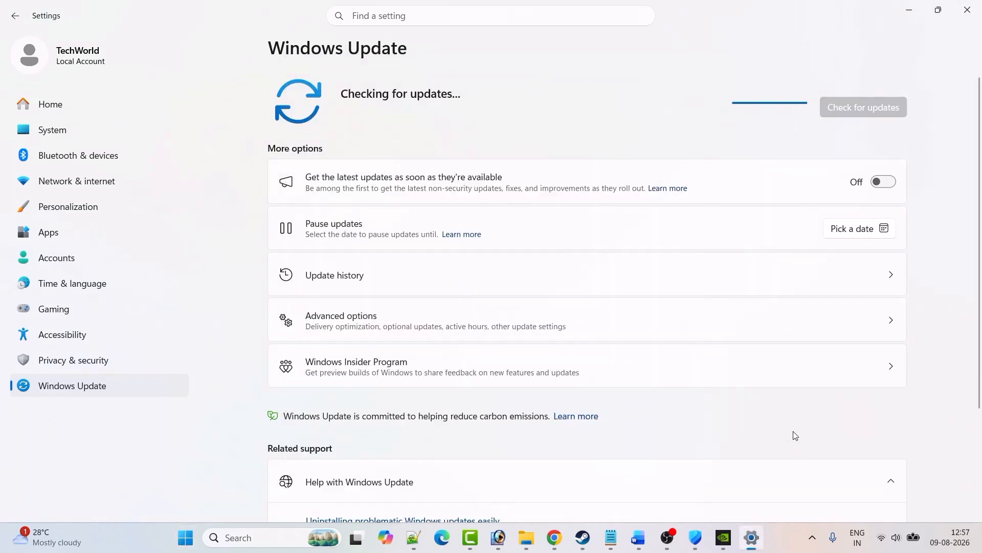
click(637, 537)
scroll(530, 374, down, 5)
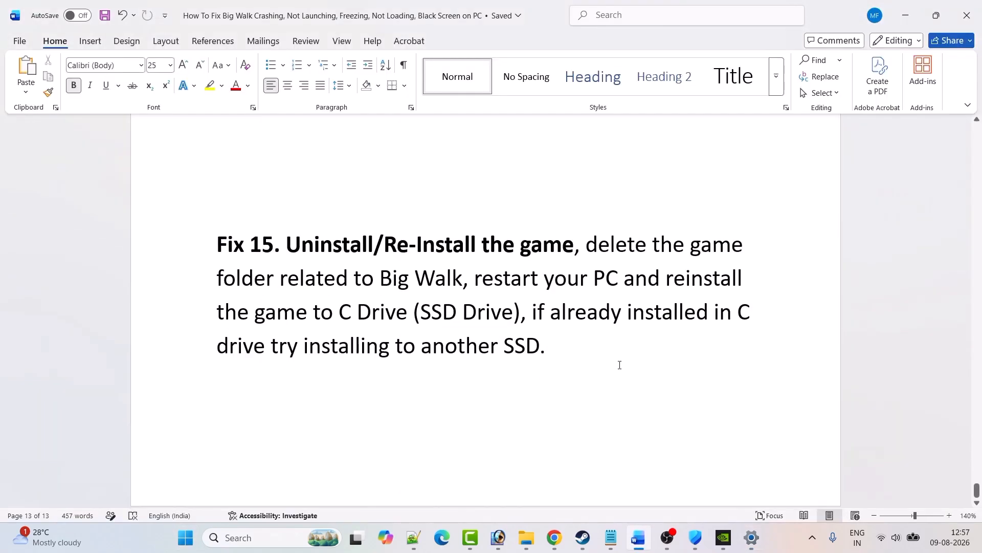